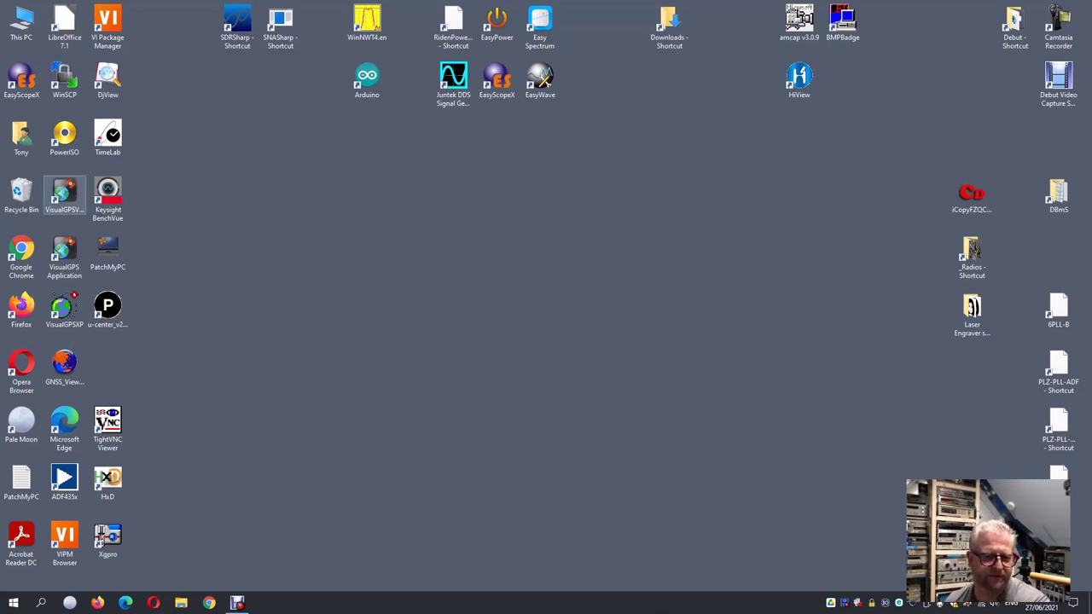
- Launch VisualGPSXP from the desktop and accept its evaluation notice
left_click(64, 195)
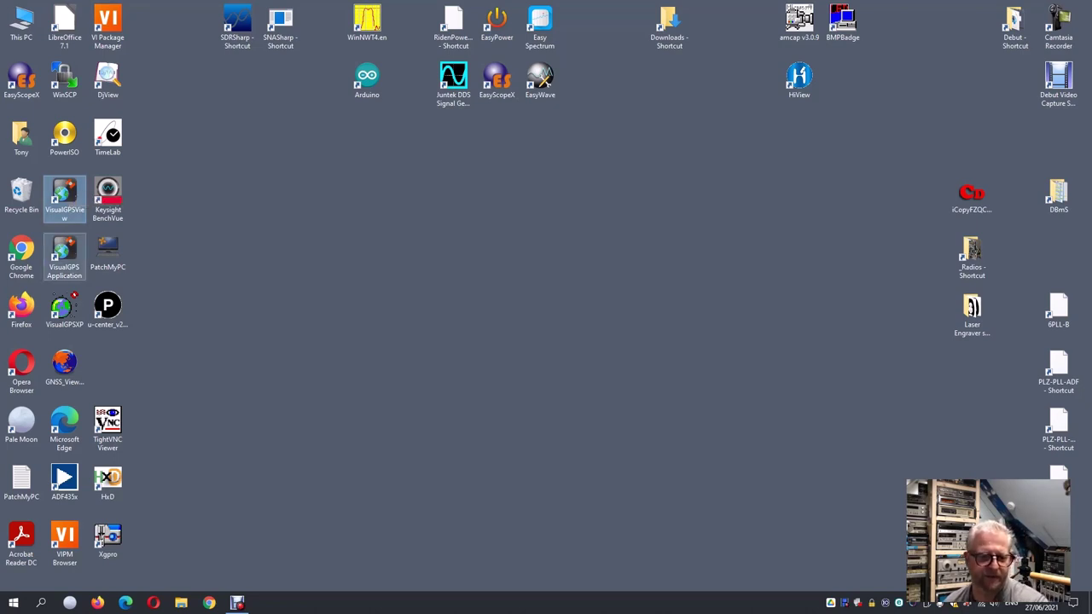
left_click(64, 252)
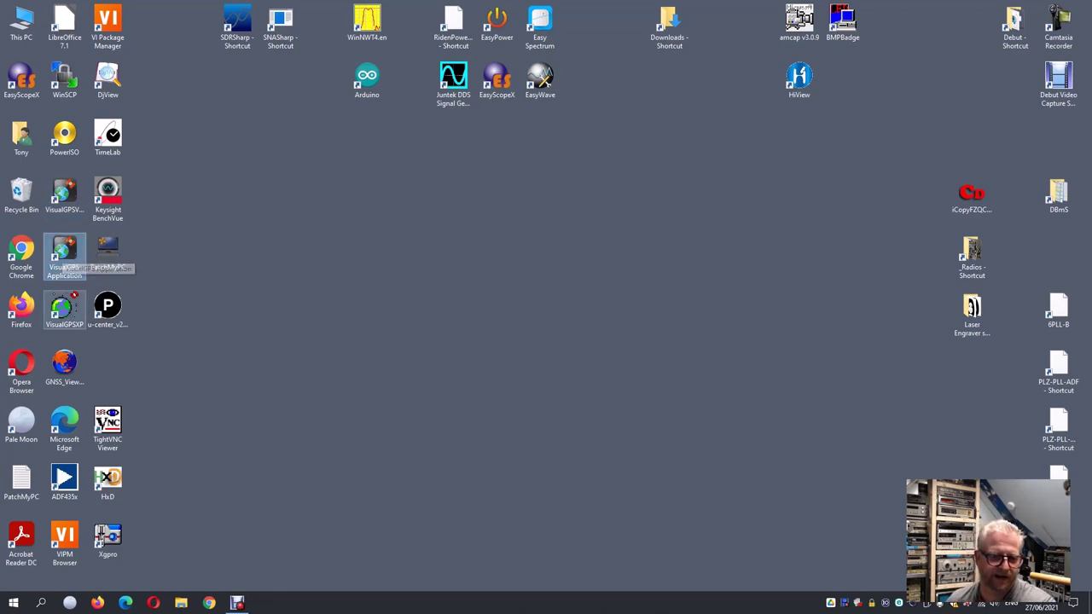
left_click(64, 309)
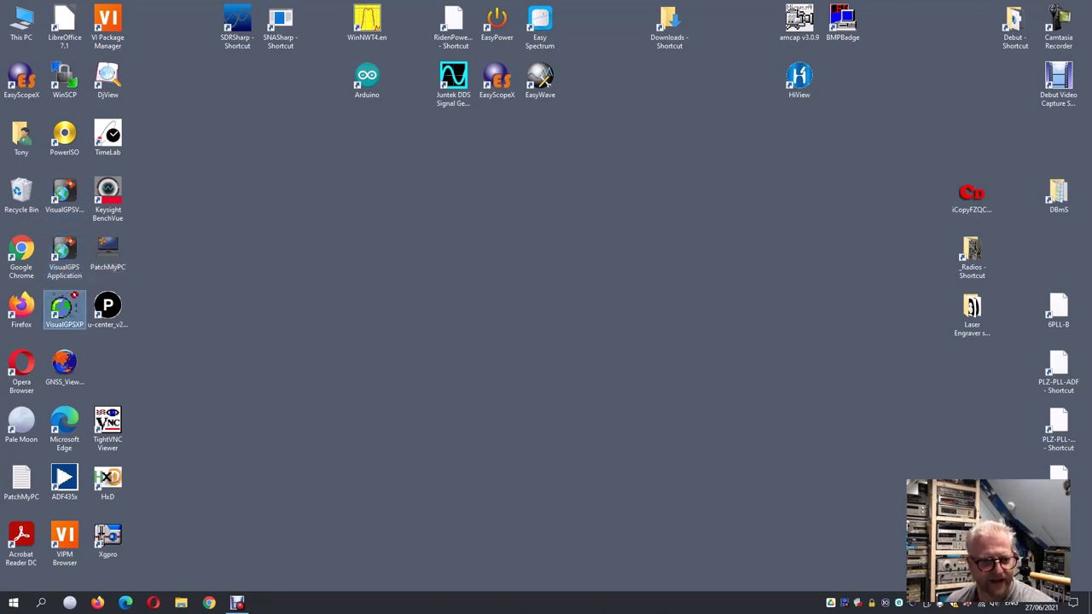
left_click(65, 253)
left_click(64, 309)
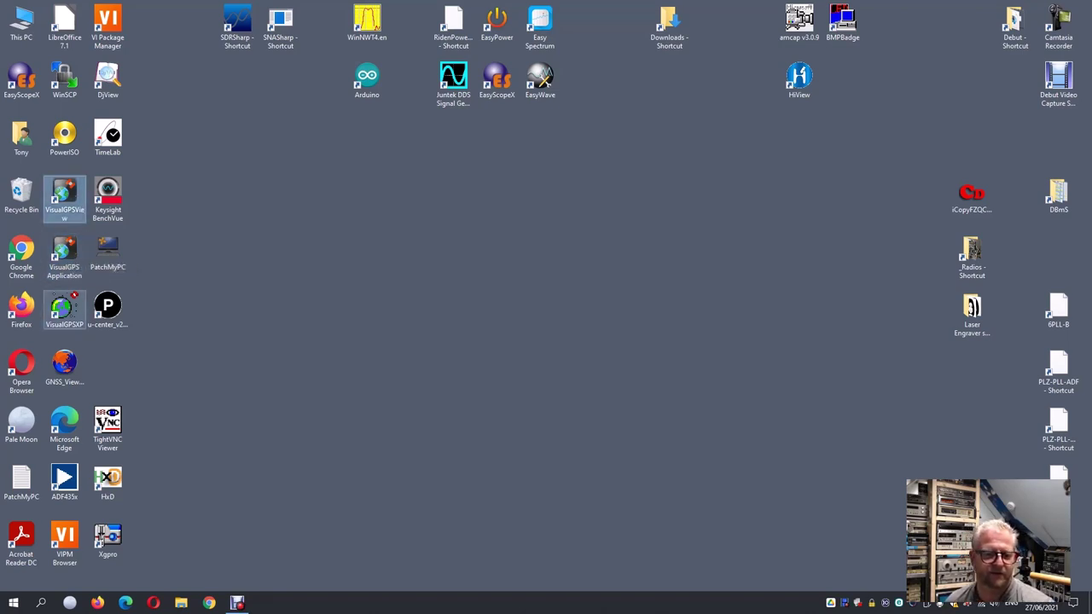
double_click(64, 309)
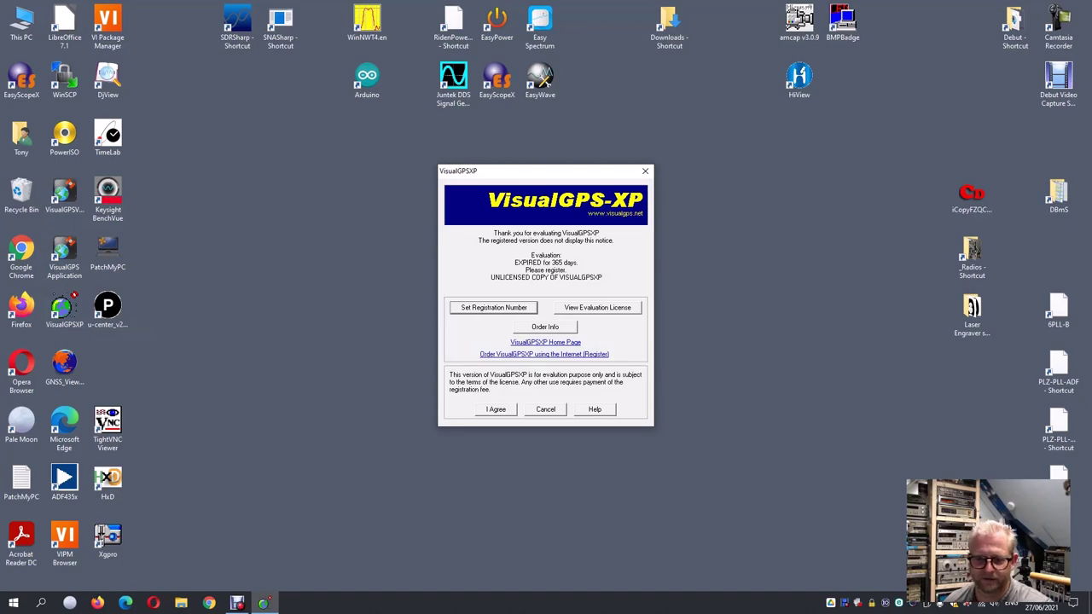
key("Return")
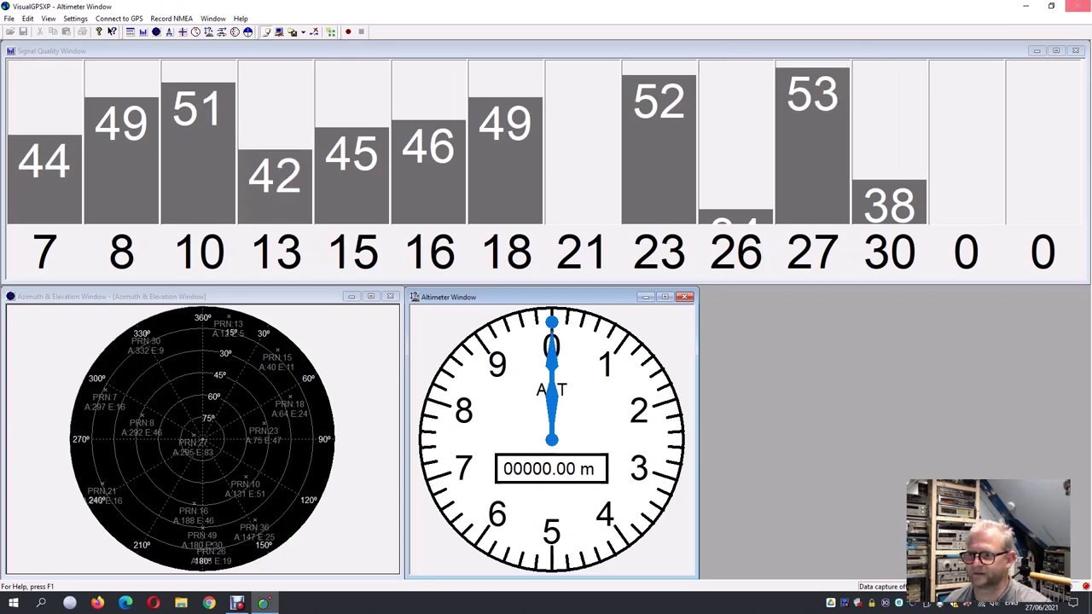
- Exit VisualGPSXP with its window close button
left_click(1079, 6)
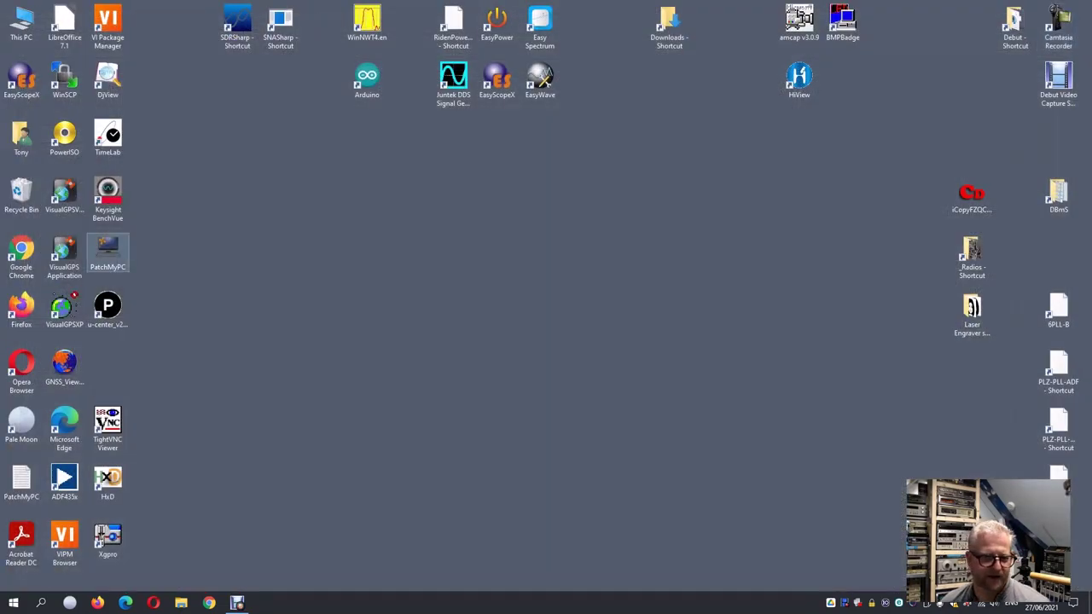
left_click(64, 197)
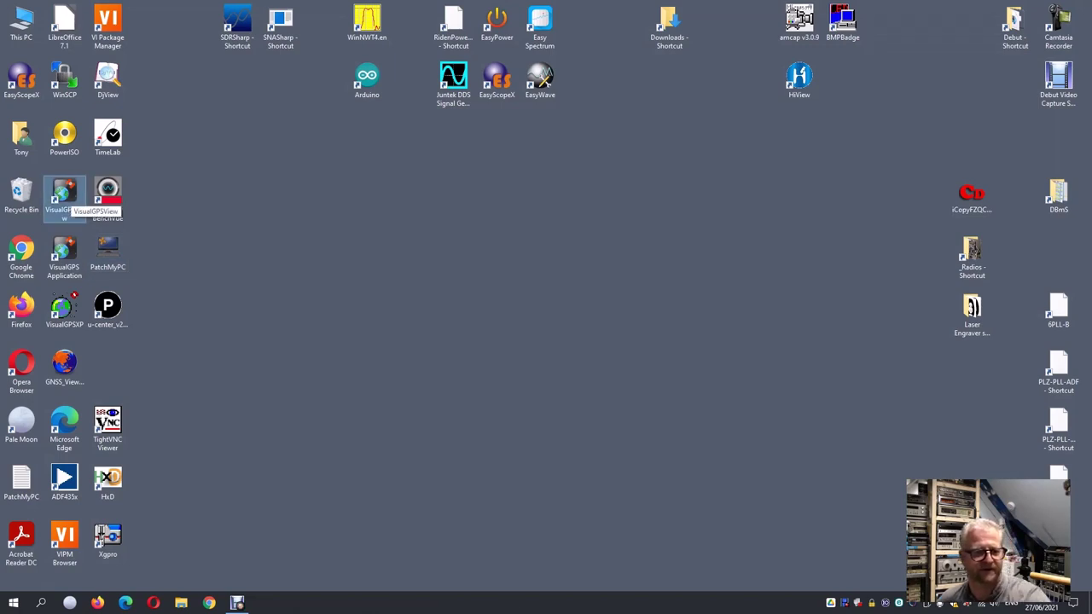
double_click(64, 197)
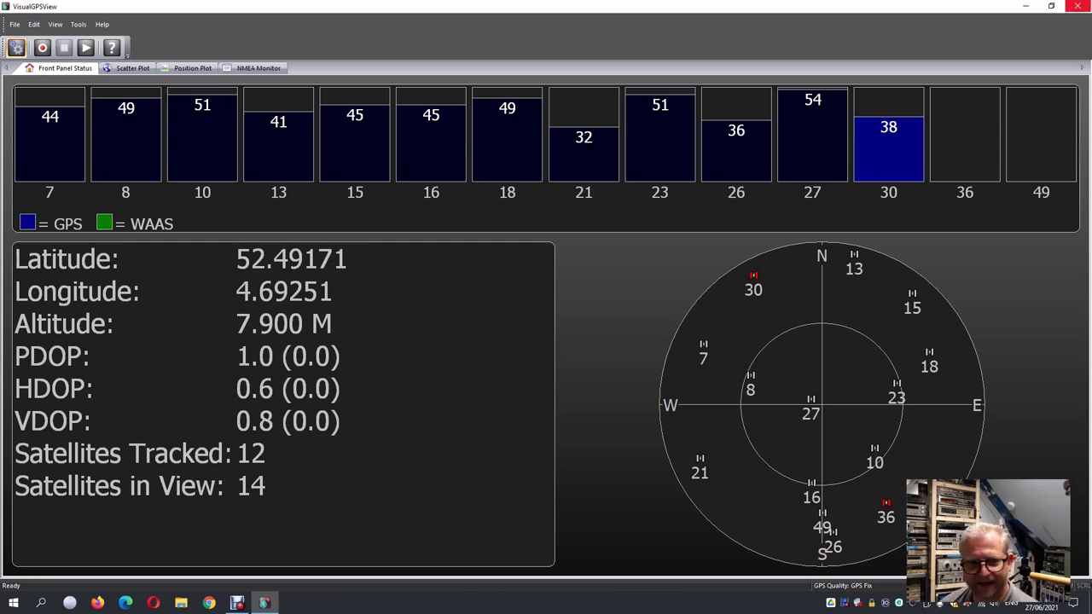
left_click(1078, 6)
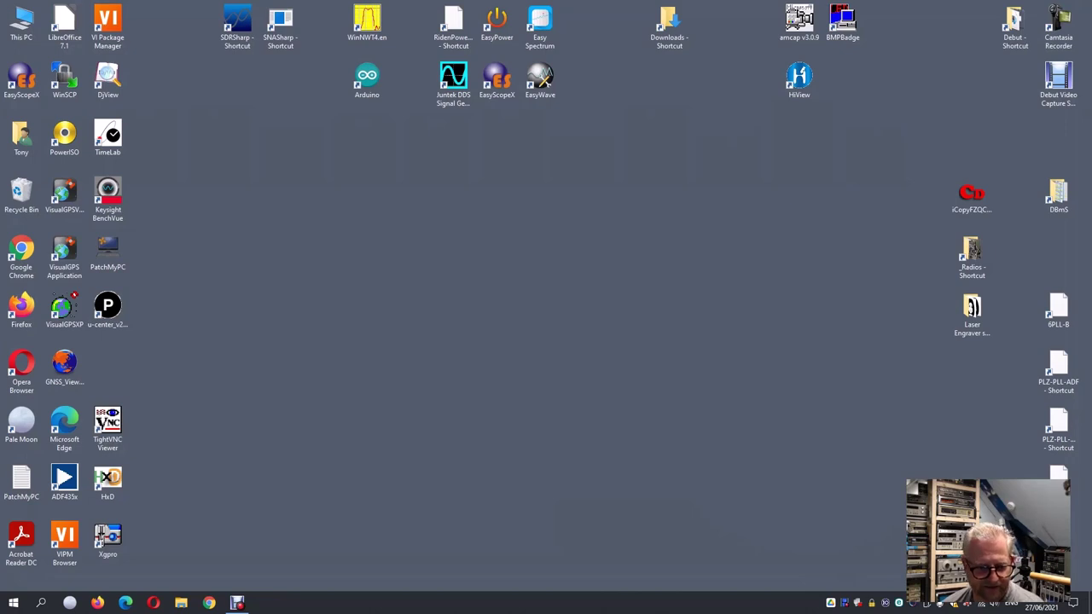
- Start GNSS Viewer and connect to the receiver on COM1 at 9600 baud
left_click(64, 367)
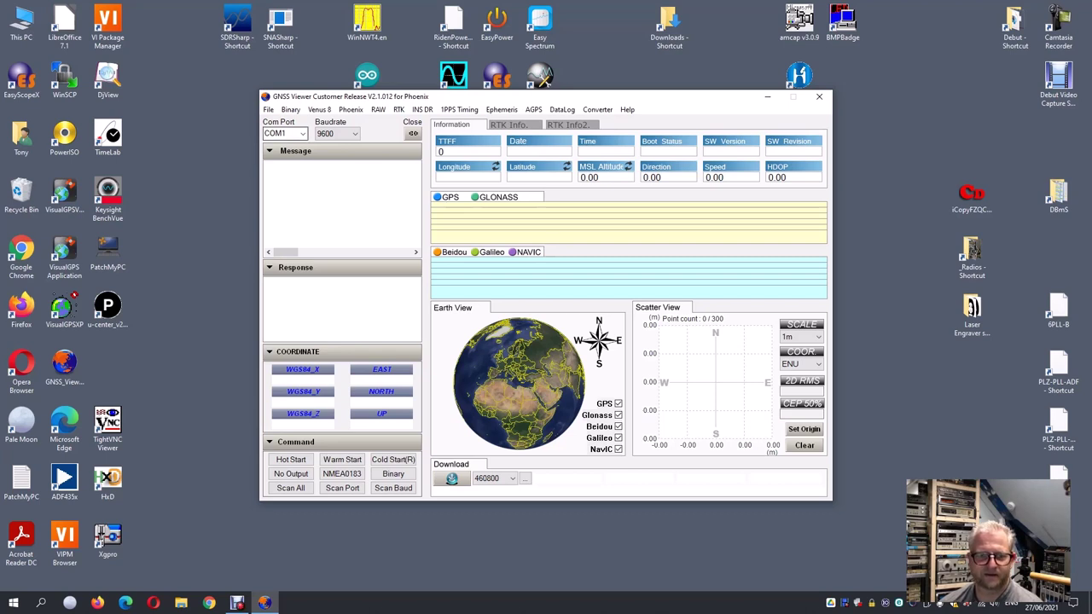
left_click(303, 134)
left_click(303, 134)
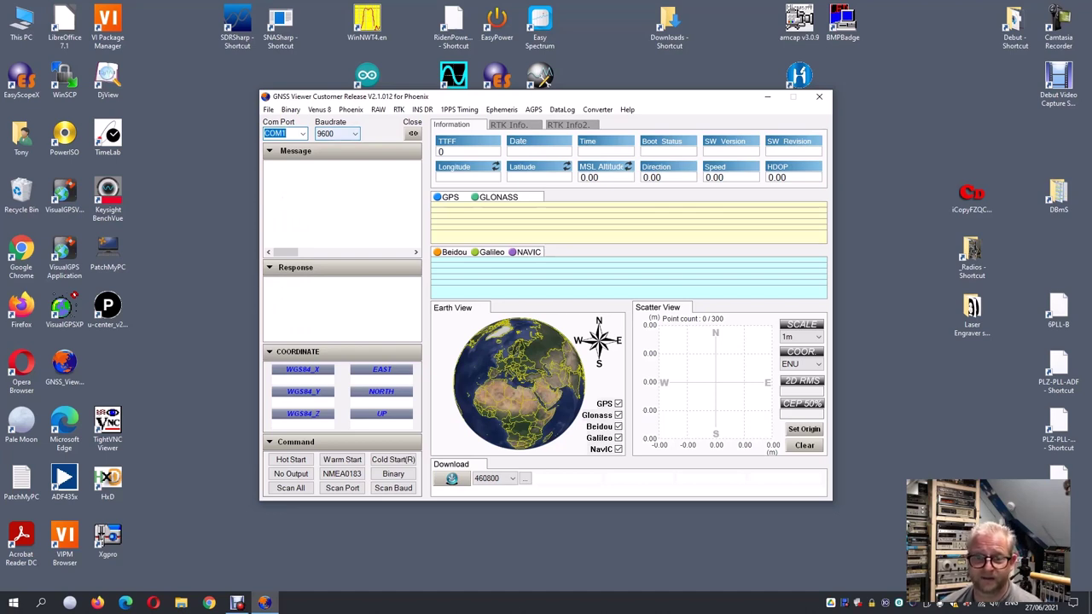
left_click(412, 134)
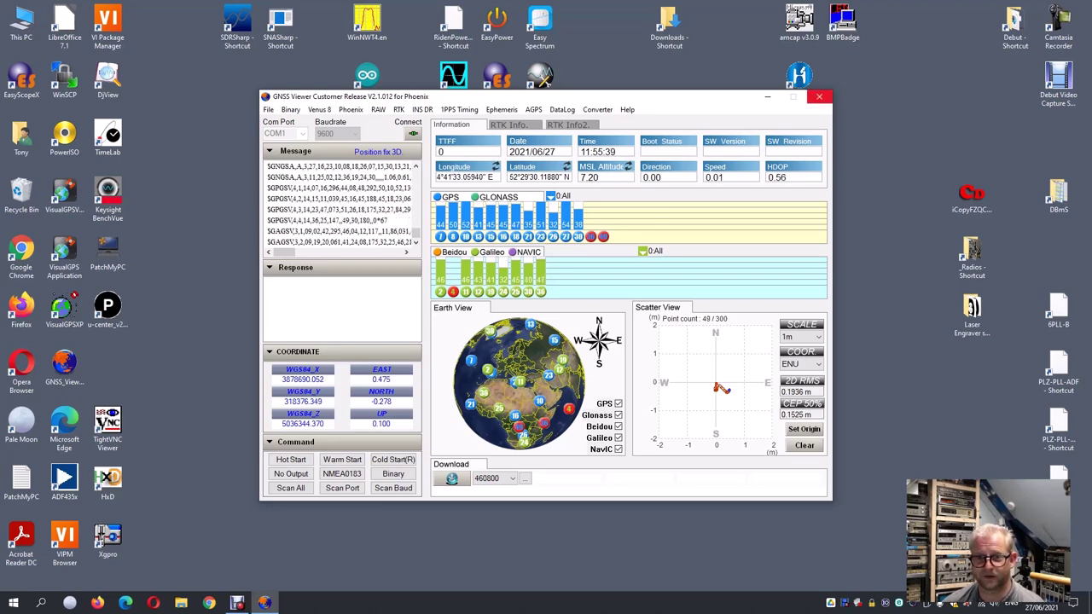
- Close GNSS Viewer, launch u-center 21.05, and bring up its View menu
left_click(819, 97)
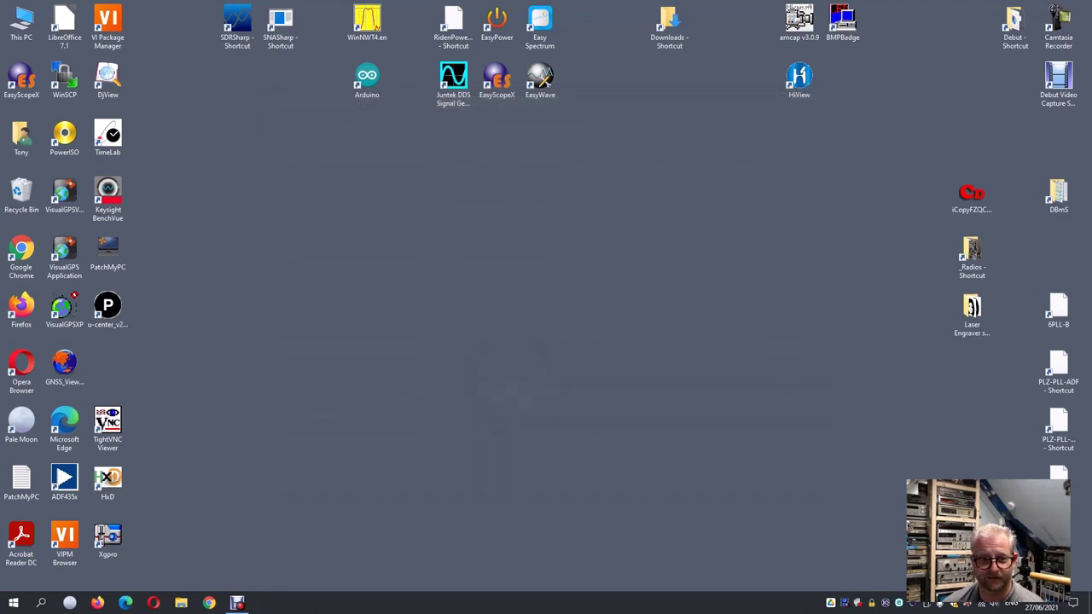
double_click(108, 309)
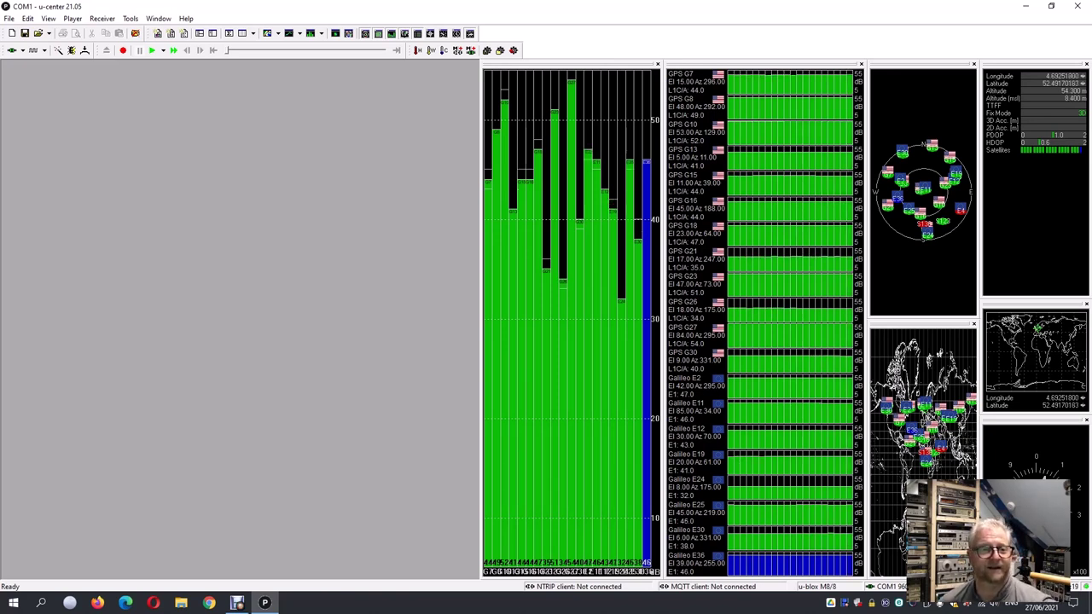
left_click(49, 18)
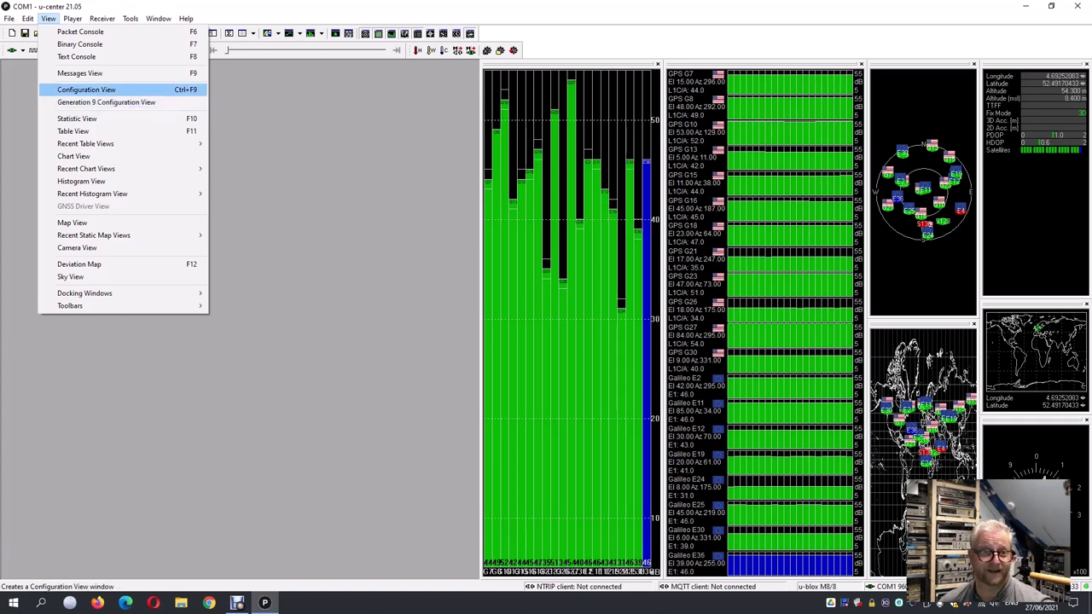
- Show the enlarged Configuration View on its GNSS (GNSS Config) page, with GLONASS enabled
key("Return")
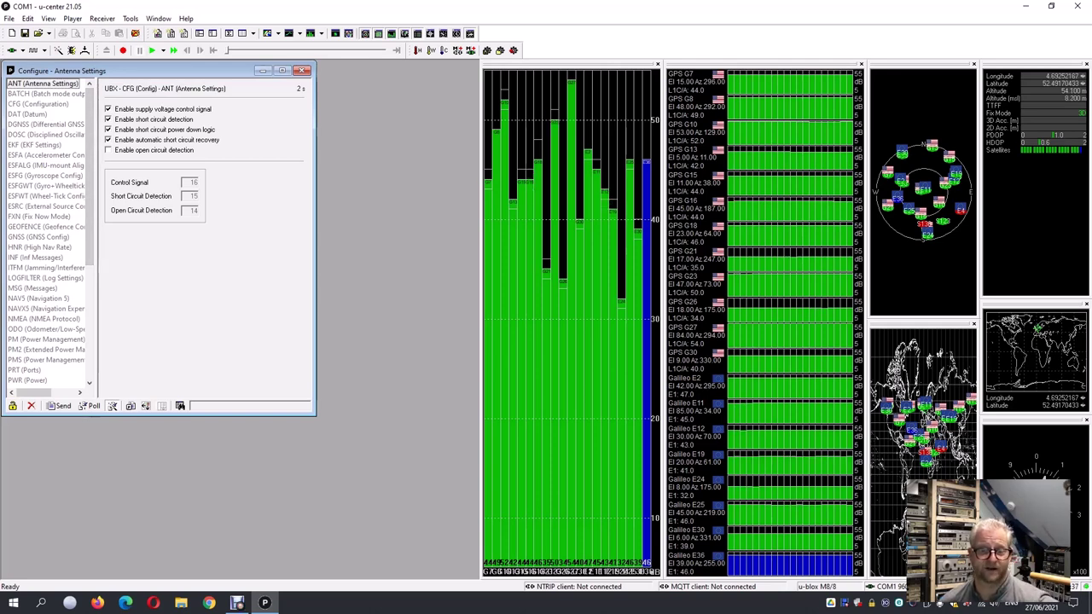
left_click_drag(314, 416, 471, 562)
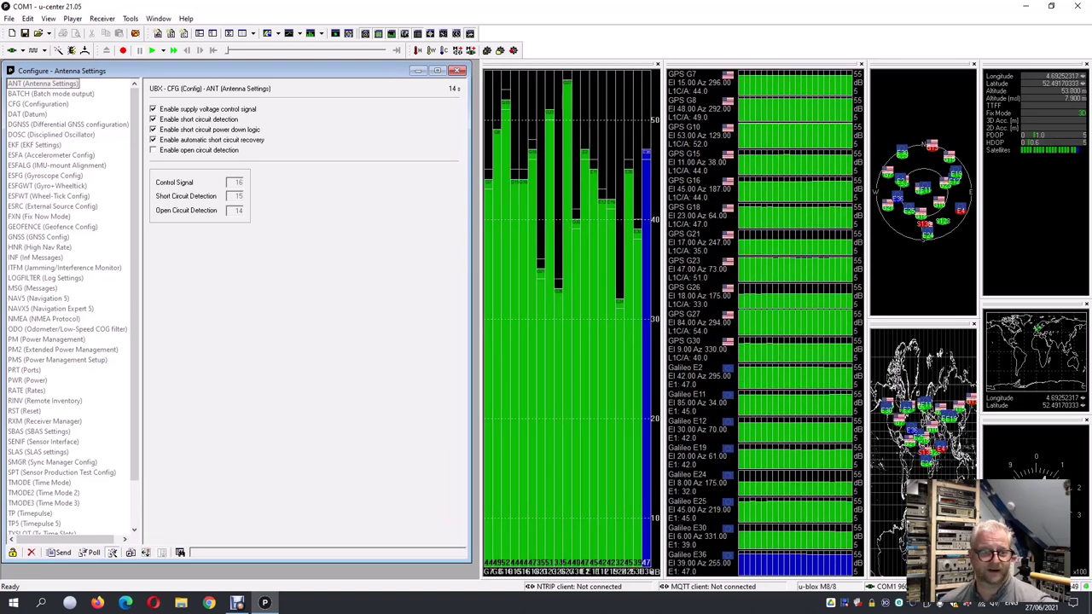
left_click(38, 237)
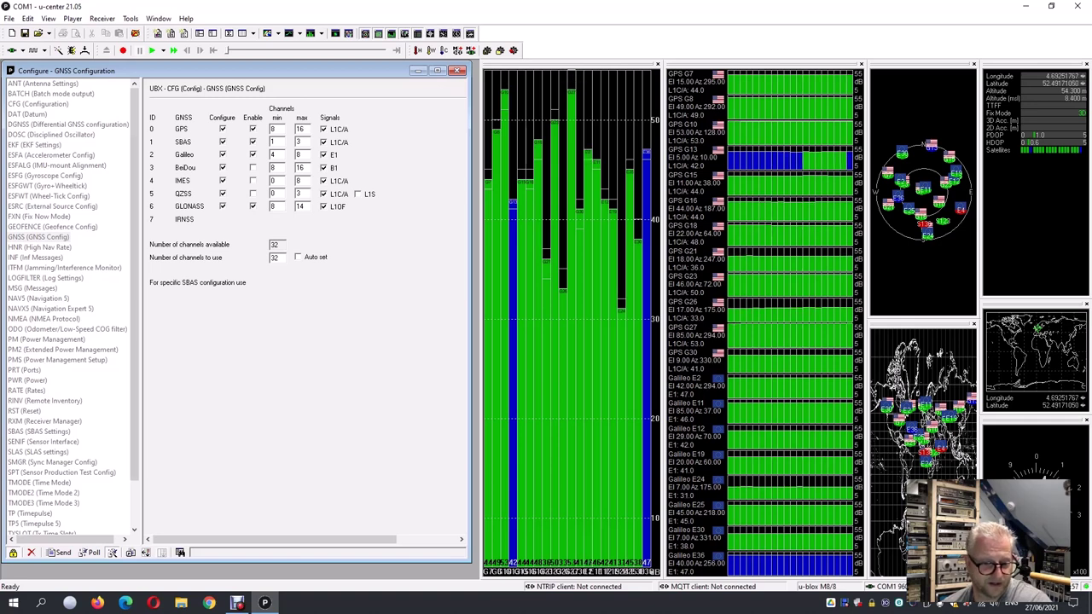
- Send the GNSS constellation settings to the receiver and go to the CFG (Configuration) page
left_click(59, 552)
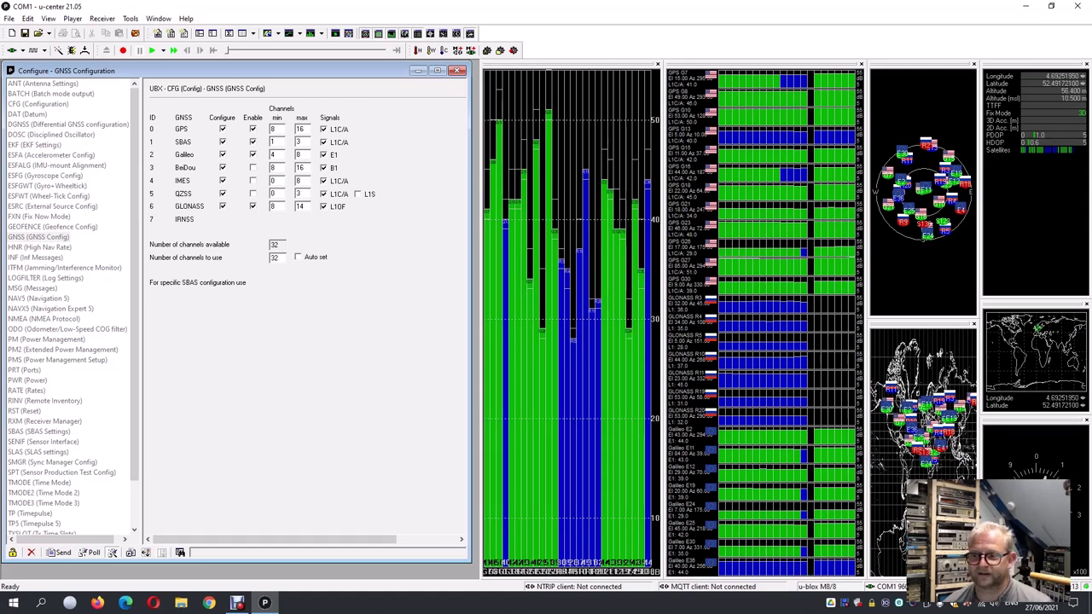
mouse_move(746, 265)
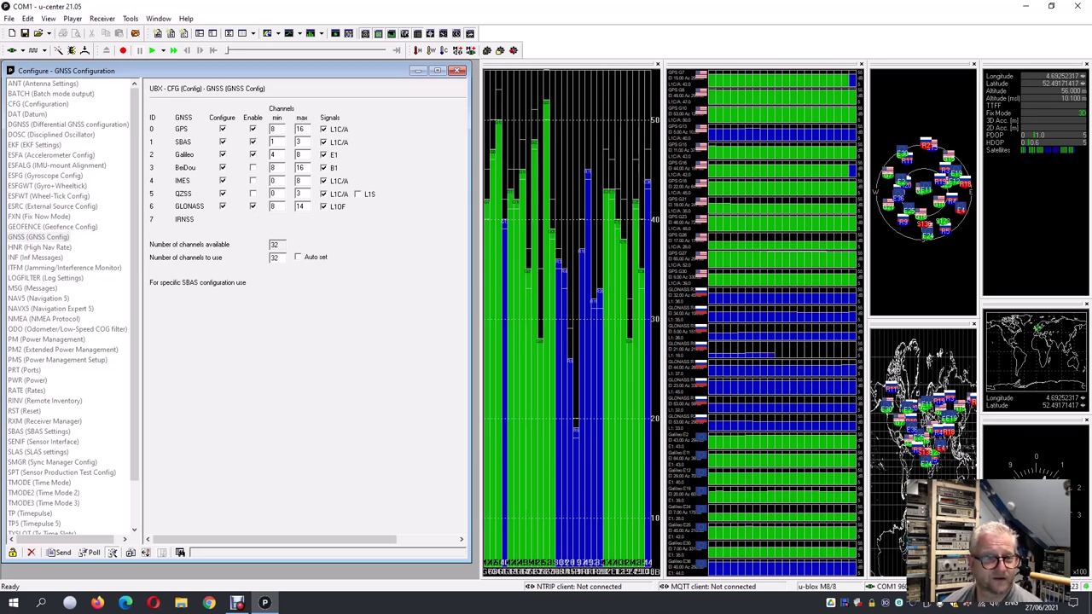
left_click(38, 103)
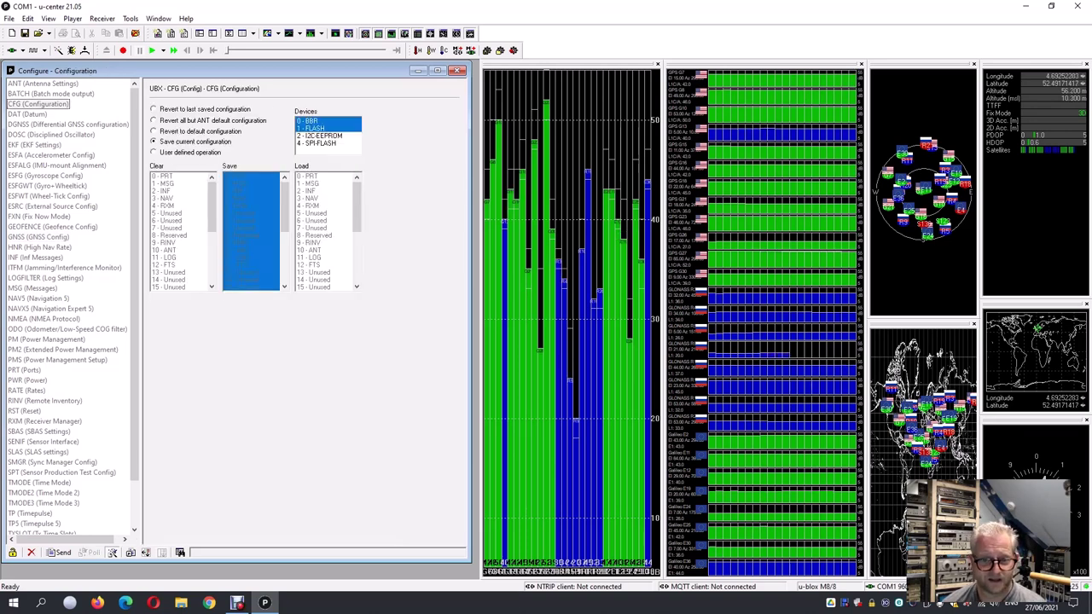
- Add I2C-EEPROM and SPI-FLASH as save devices, send the configuration, and close u-center
left_click(320, 135)
left_click(320, 143)
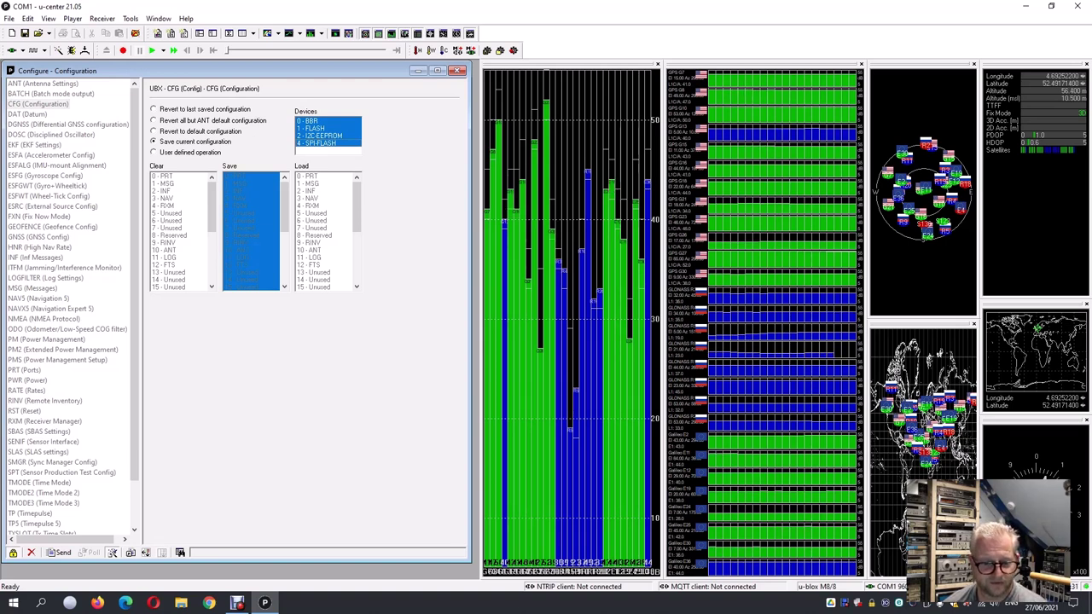
left_click(58, 553)
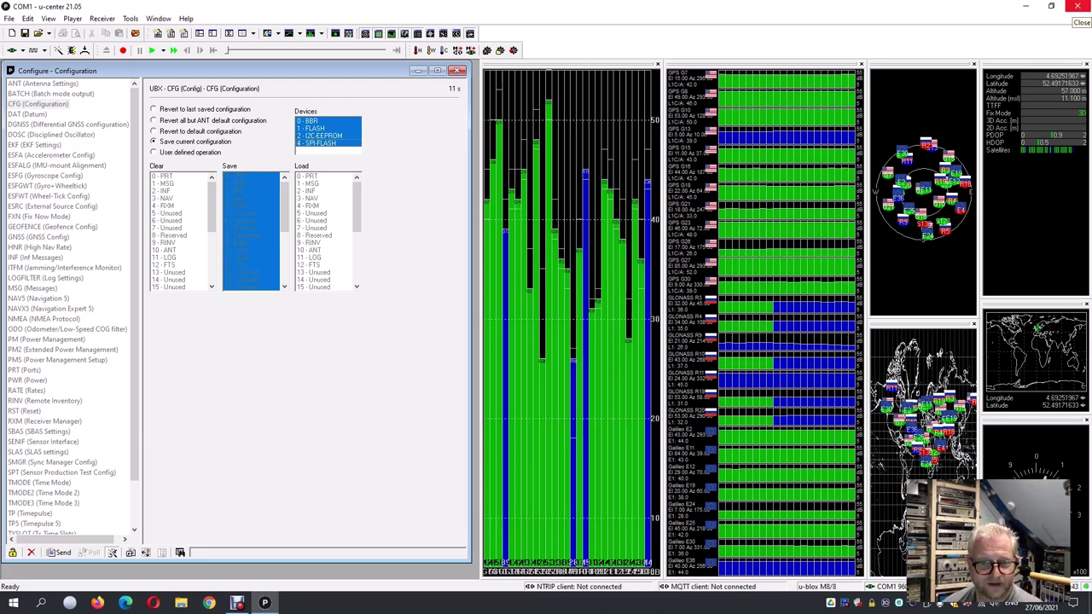
left_click(1079, 6)
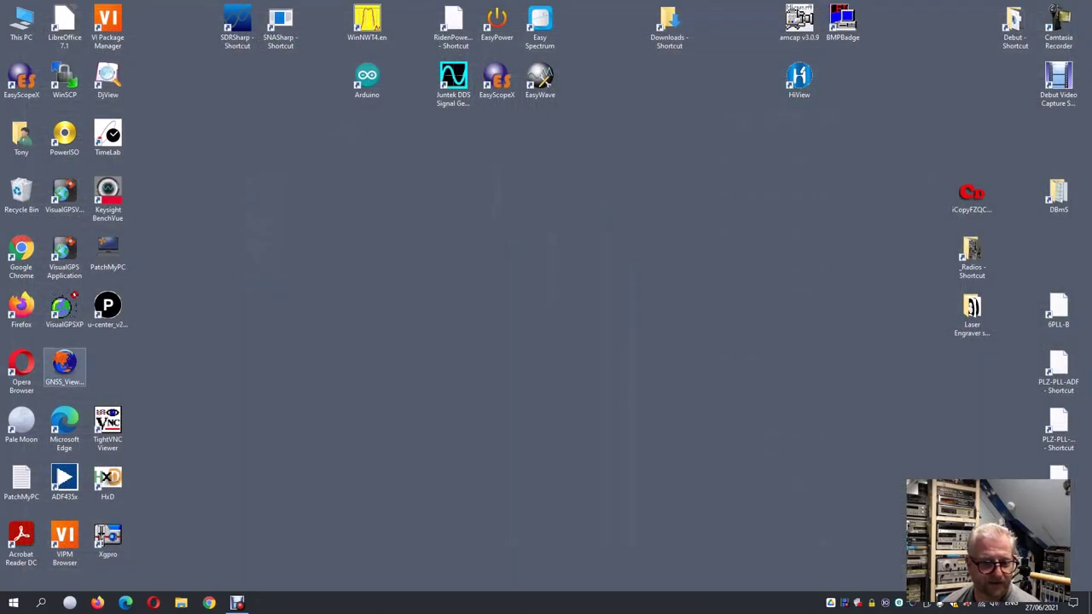
- Relaunch GNSS Viewer and connect to the receiver on COM1 at 9600 baud
double_click(64, 367)
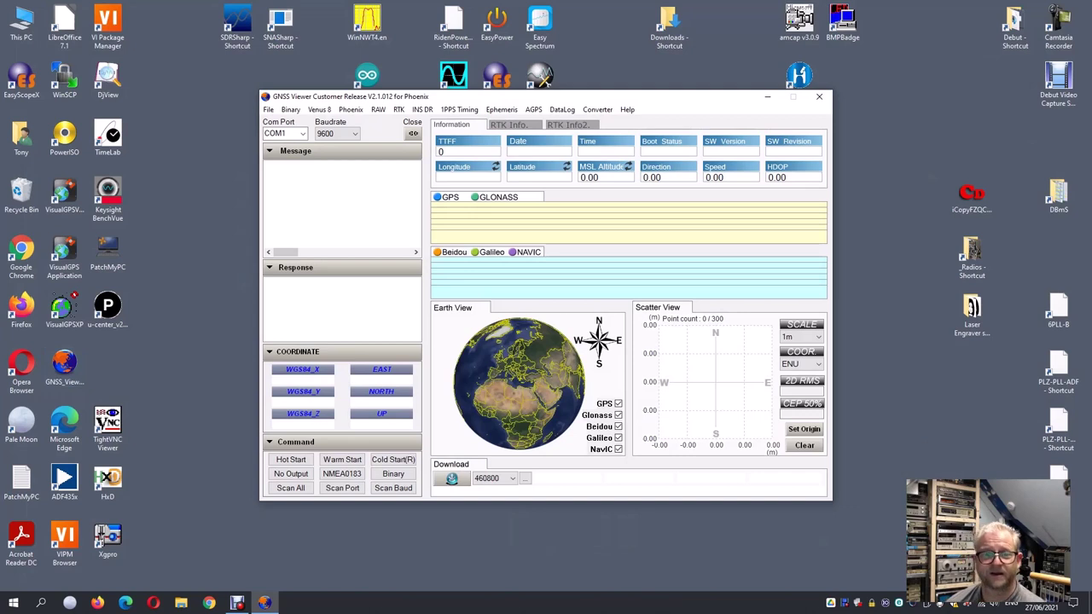
left_click(413, 134)
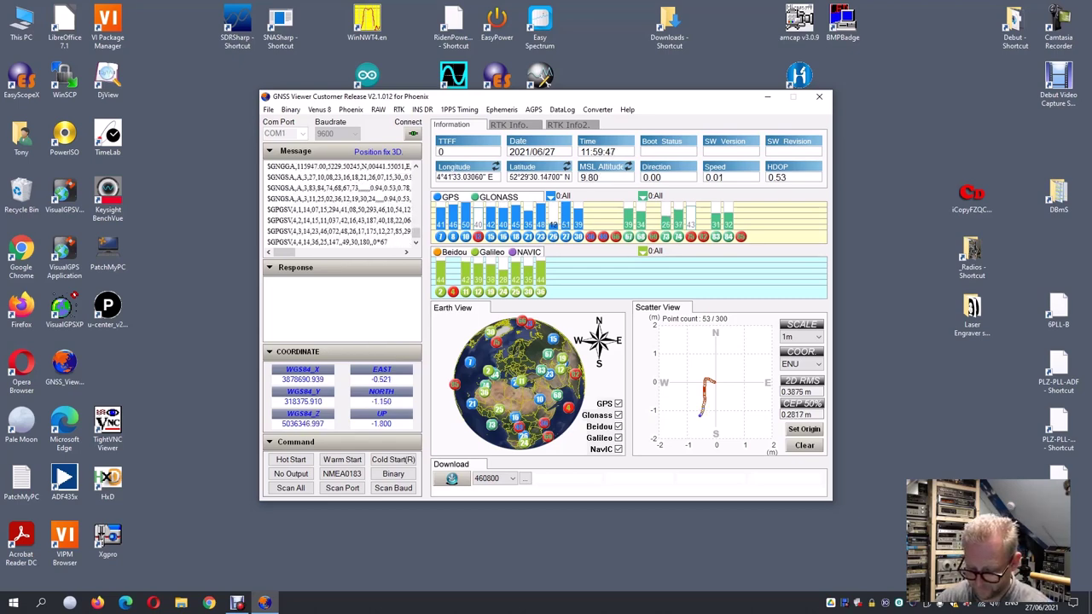
- Close GNSS Viewer with Alt+F4 and relaunch u-center from its desktop shortcut
key("alt+F4")
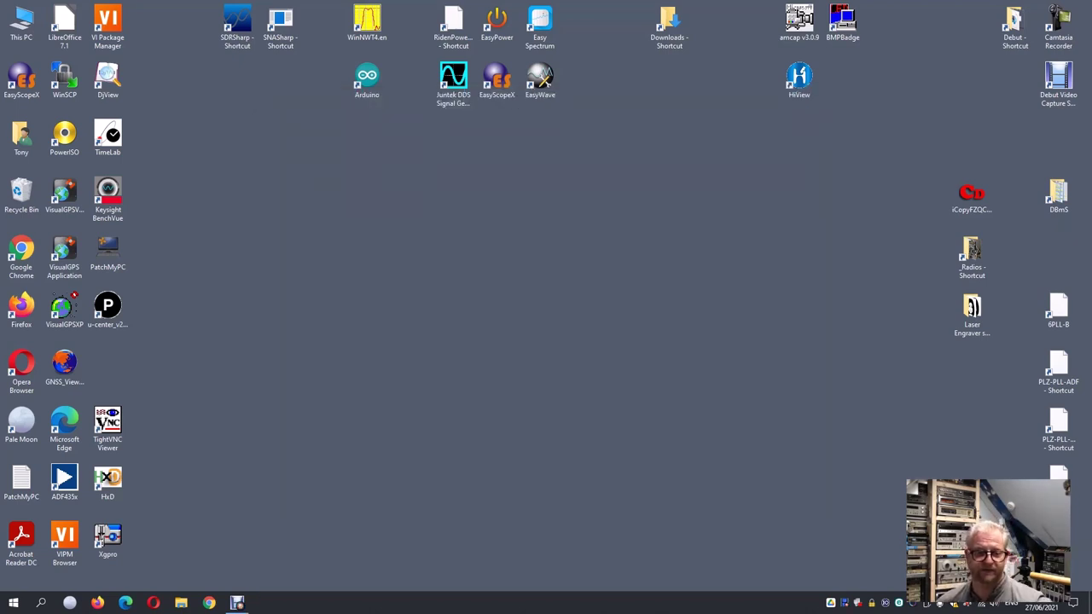
double_click(108, 309)
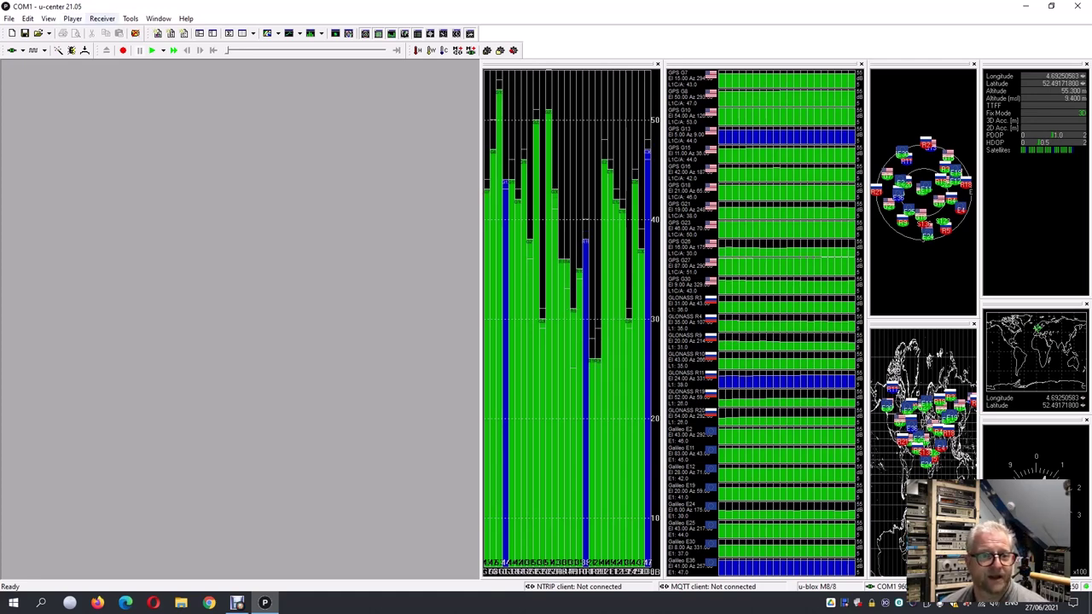
- Show the enlarged Configuration View, check GNSS Config, then switch to NMEA Protocol (version 4.10)
left_click(48, 18)
left_click(86, 91)
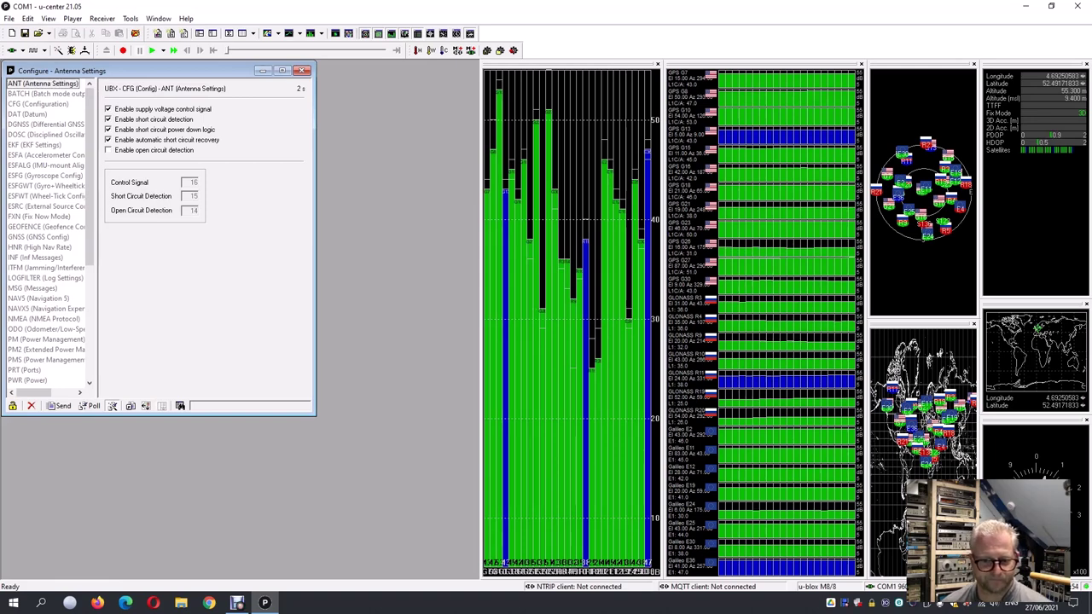
left_click_drag(315, 416, 480, 579)
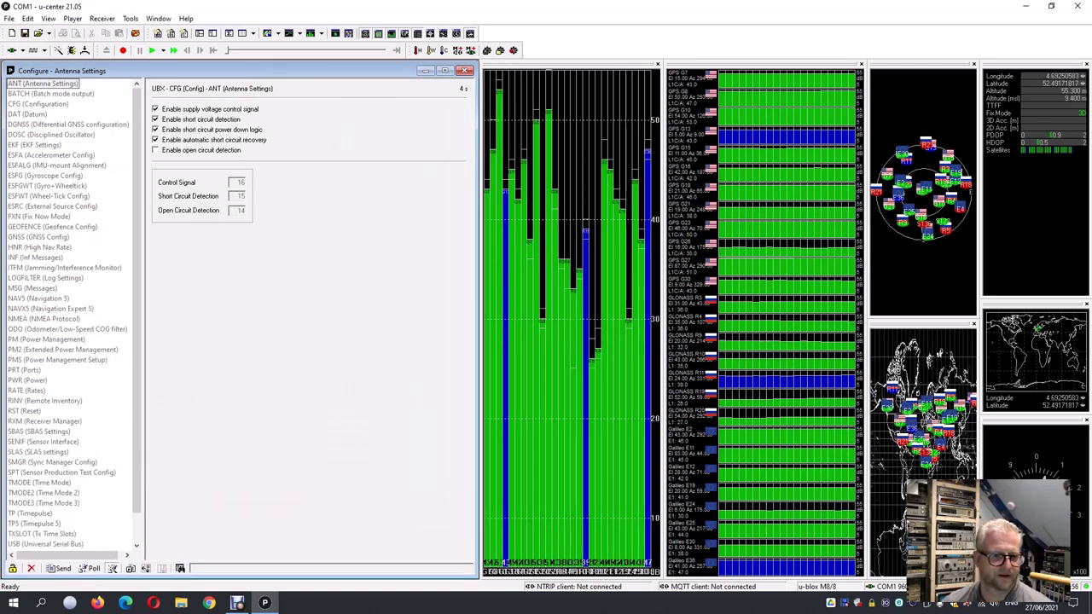
left_click(38, 236)
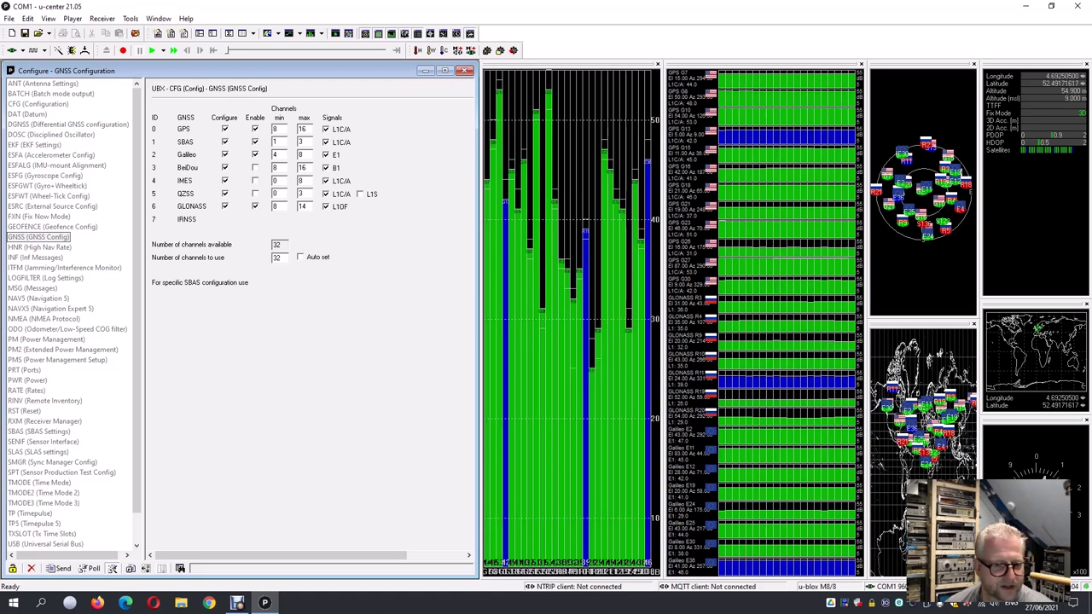
left_click(44, 319)
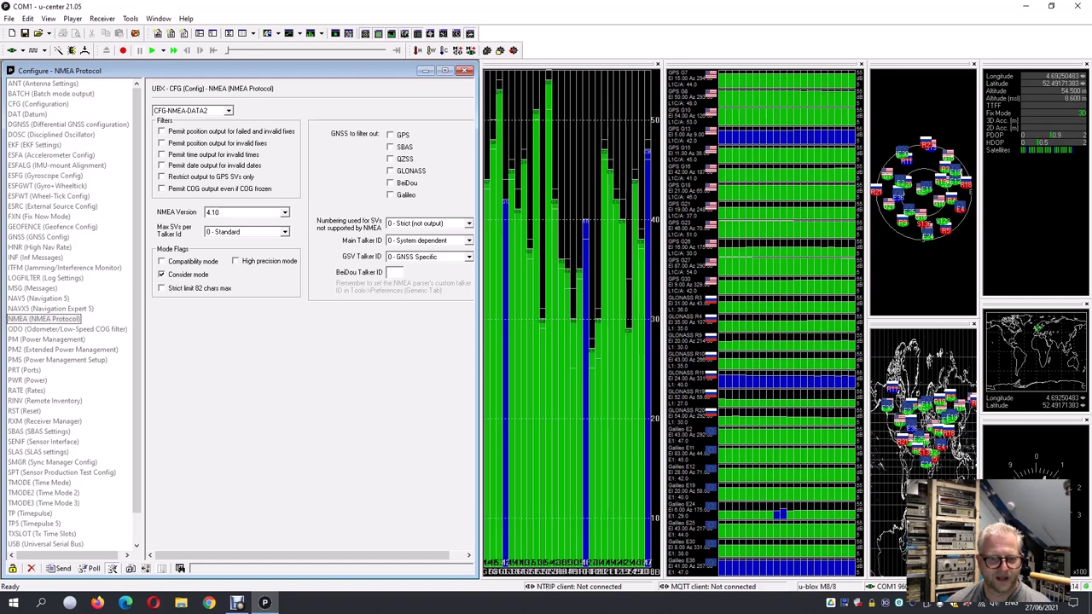
- Select NMEA version 4.11 and send it to the receiver
left_click(284, 212)
key("Up")
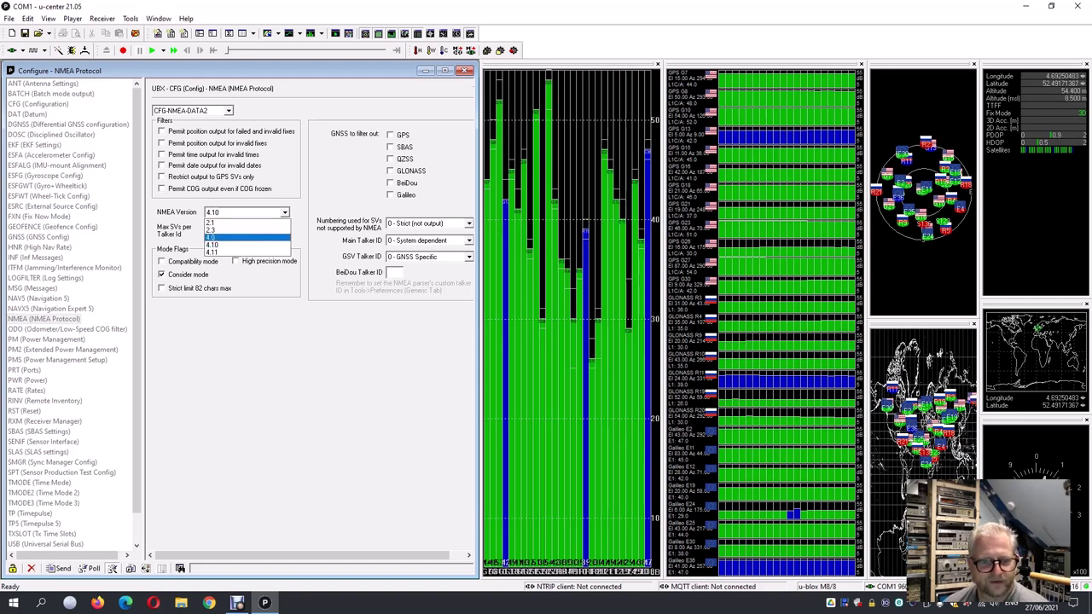
key("Return")
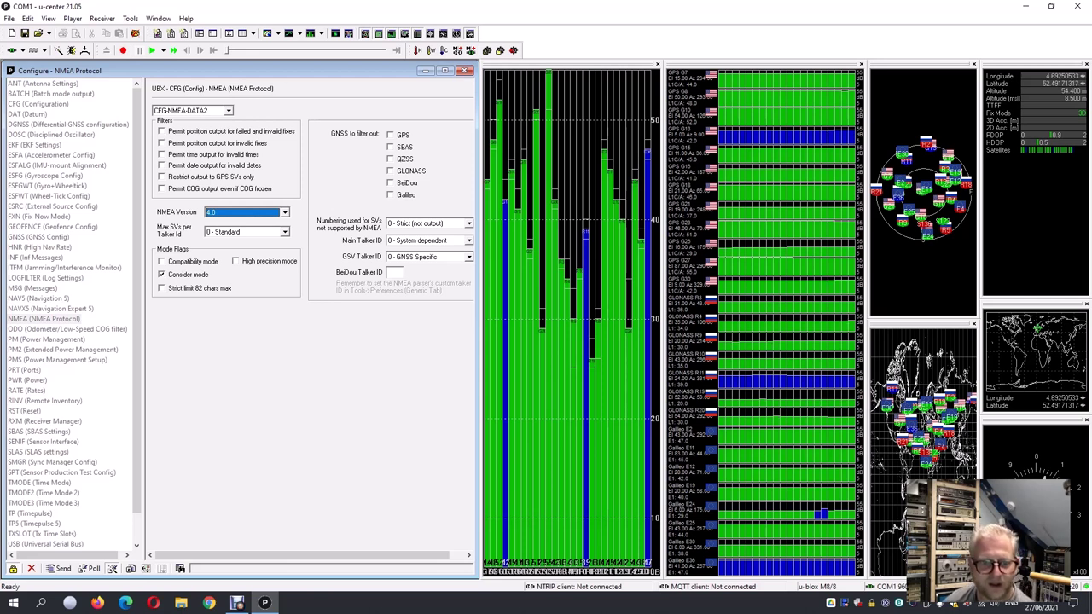
key("alt+Down")
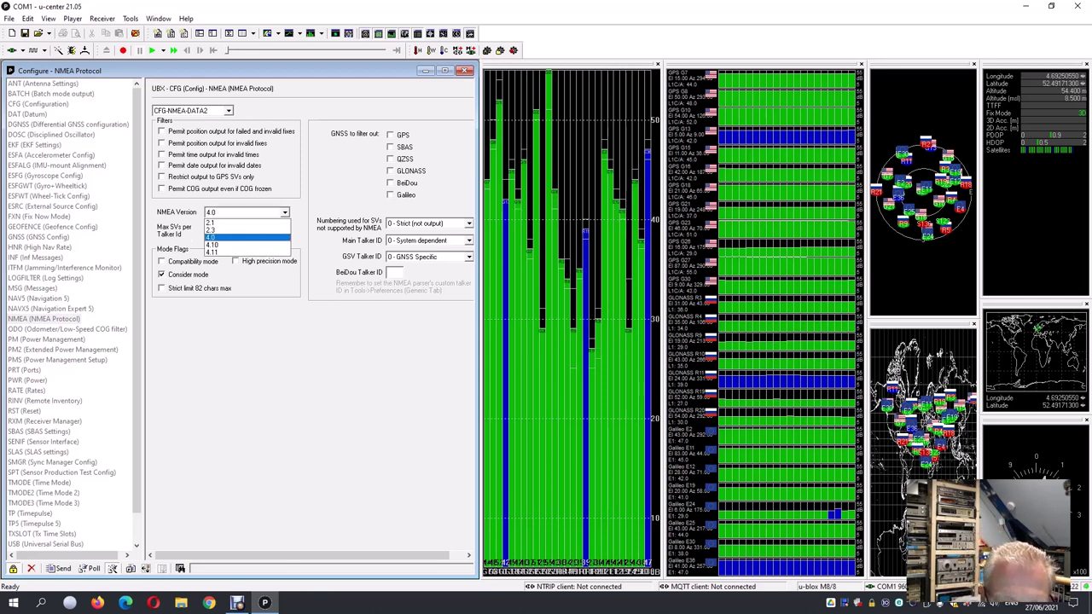
key("Return")
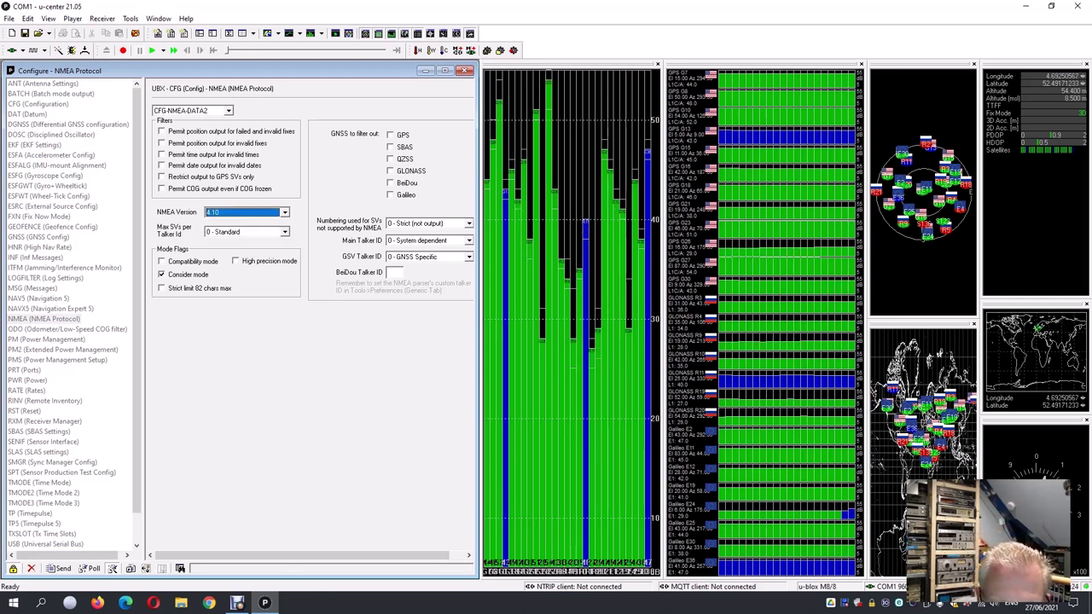
key("alt+Down")
key("Down")
key("Down")
key("Down")
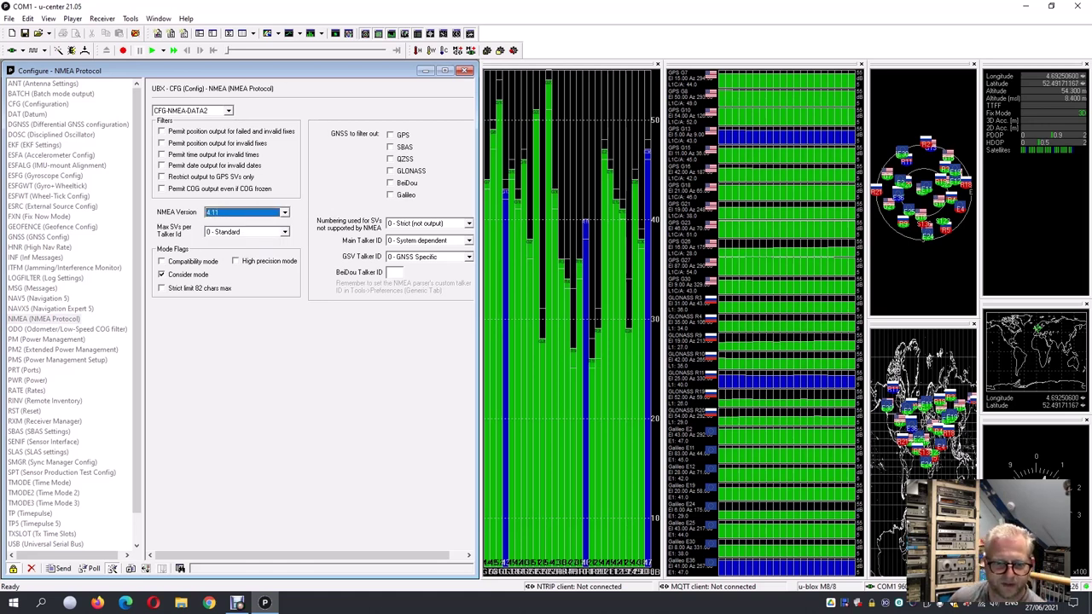
key("Return")
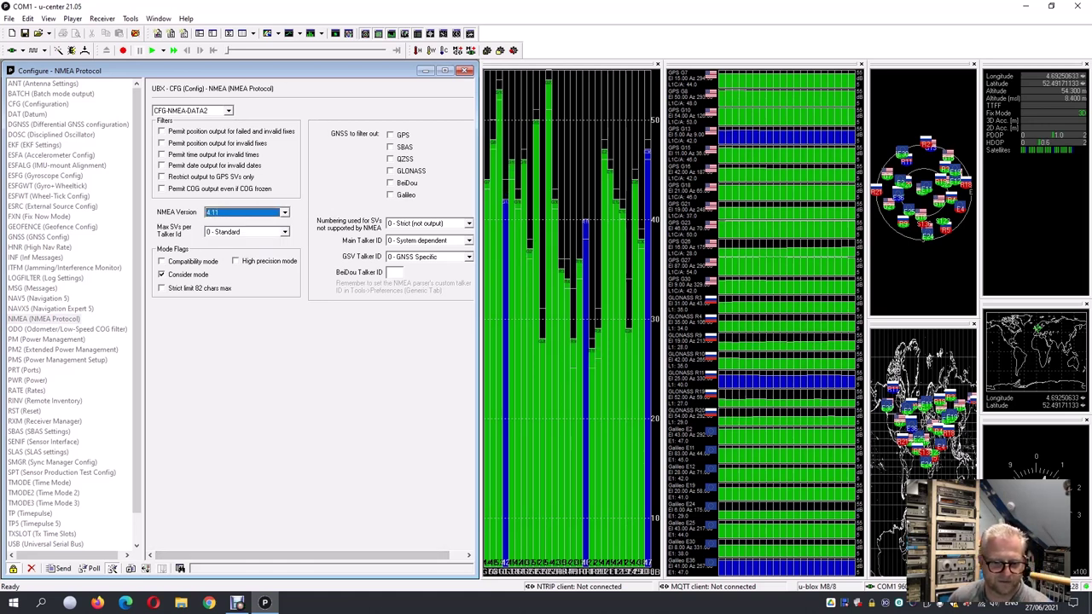
left_click(60, 568)
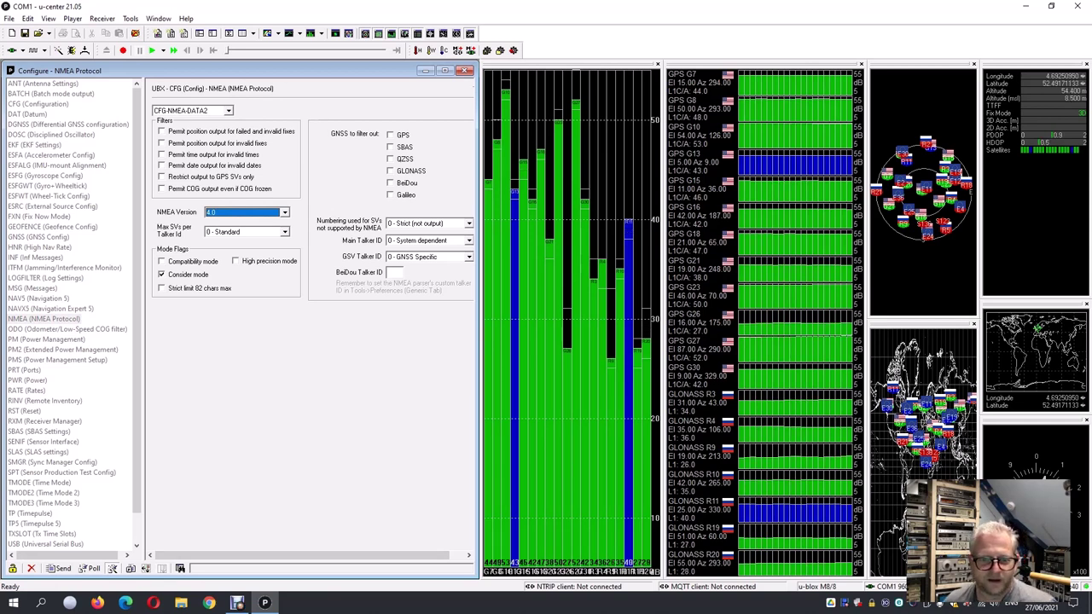
- Switch the NMEA version setting to 4.10
key("alt+Down")
key("Down")
key("Down")
key("Return")
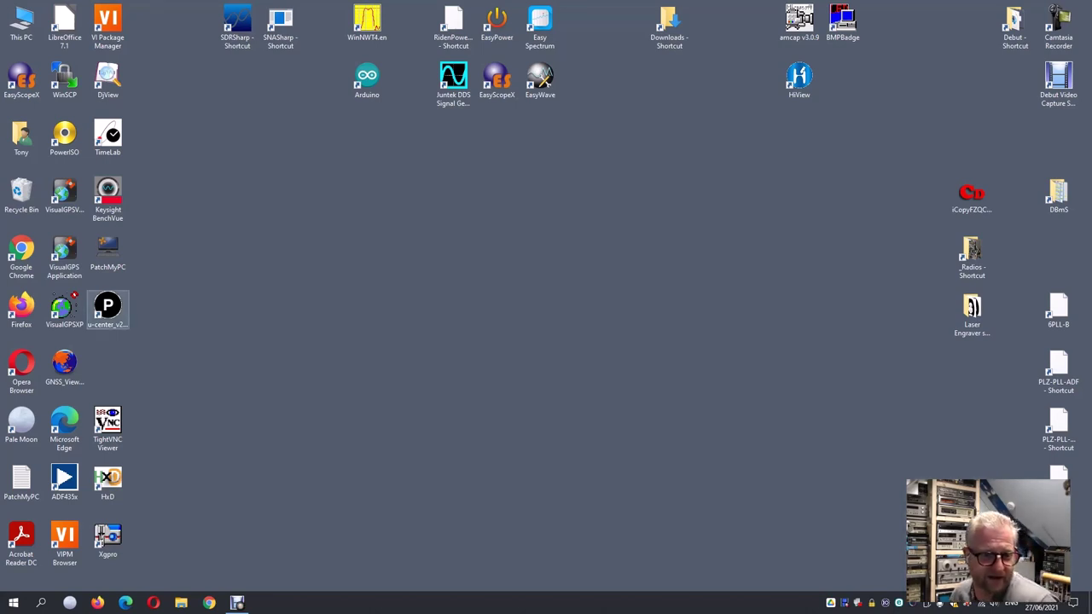
- Relaunch u-center and open View > Configuration View on the ANT antenna settings page
double_click(113, 312)
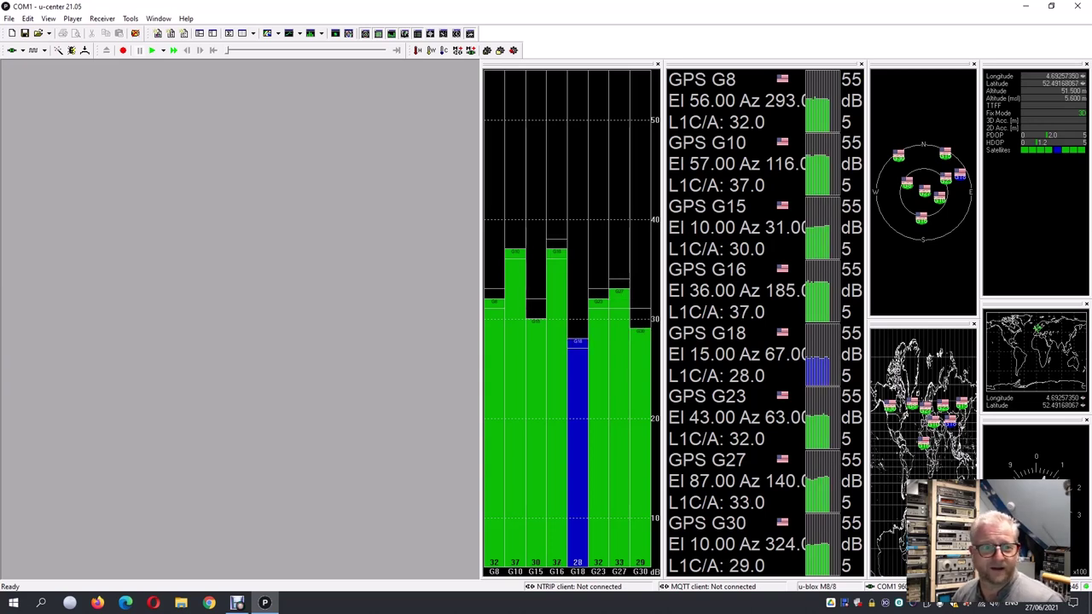
left_click(27, 18)
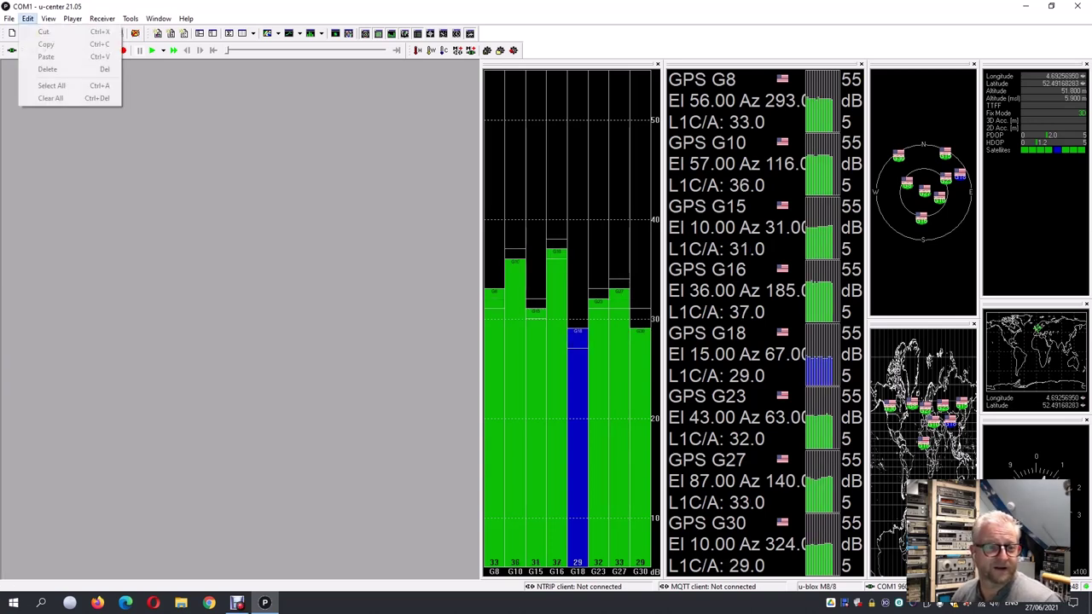
mouse_move(49, 18)
left_click(86, 90)
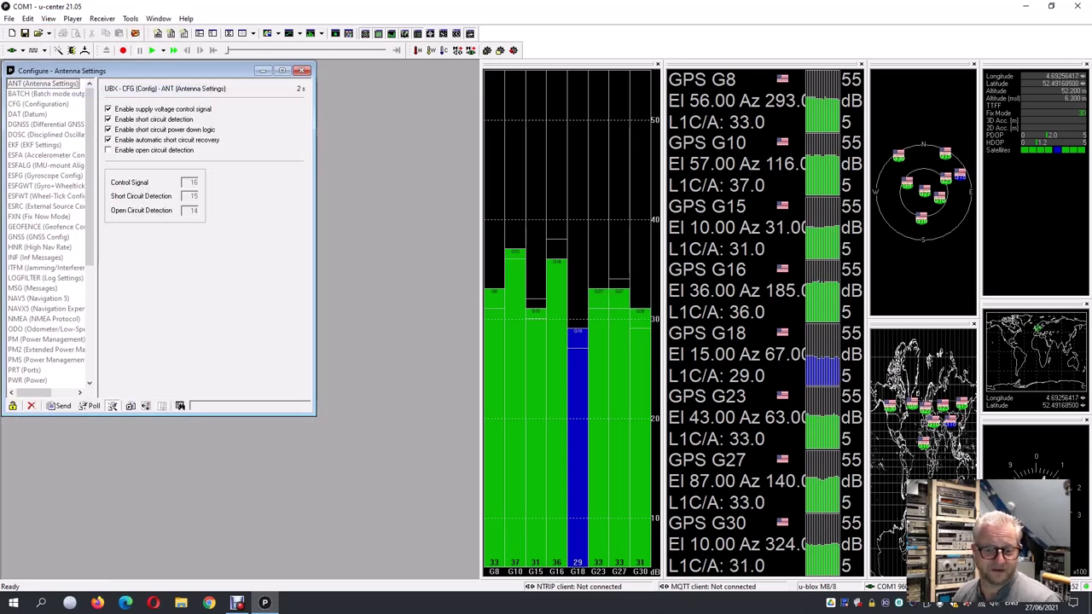
- Enlarge the Configure window and move from GNSS Config to the NMEA Protocol page showing version 4.0
left_click_drag(315, 415, 479, 508)
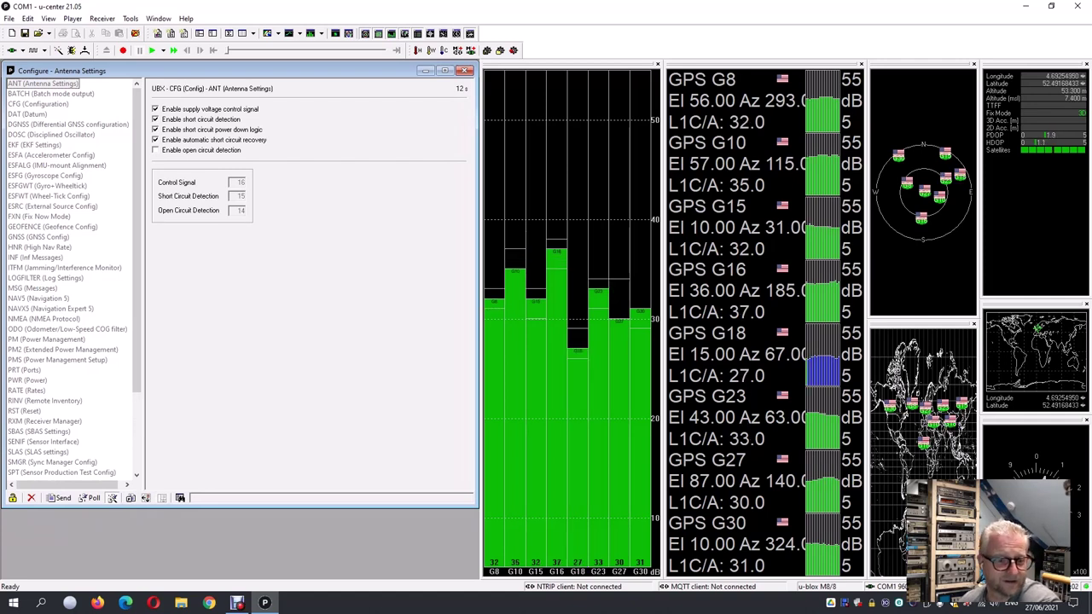
left_click(39, 237)
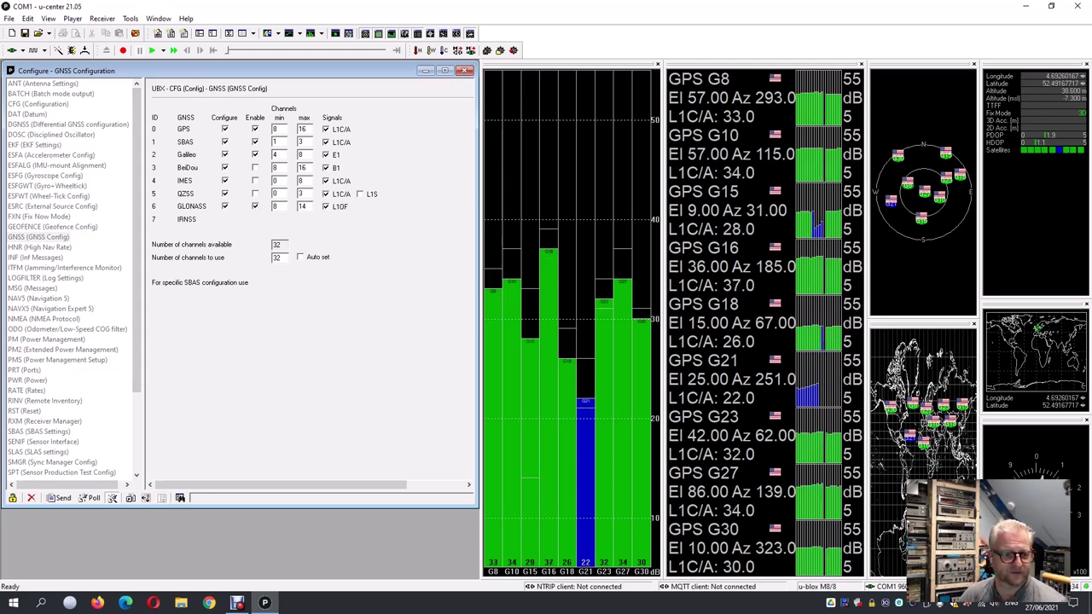
left_click(44, 319)
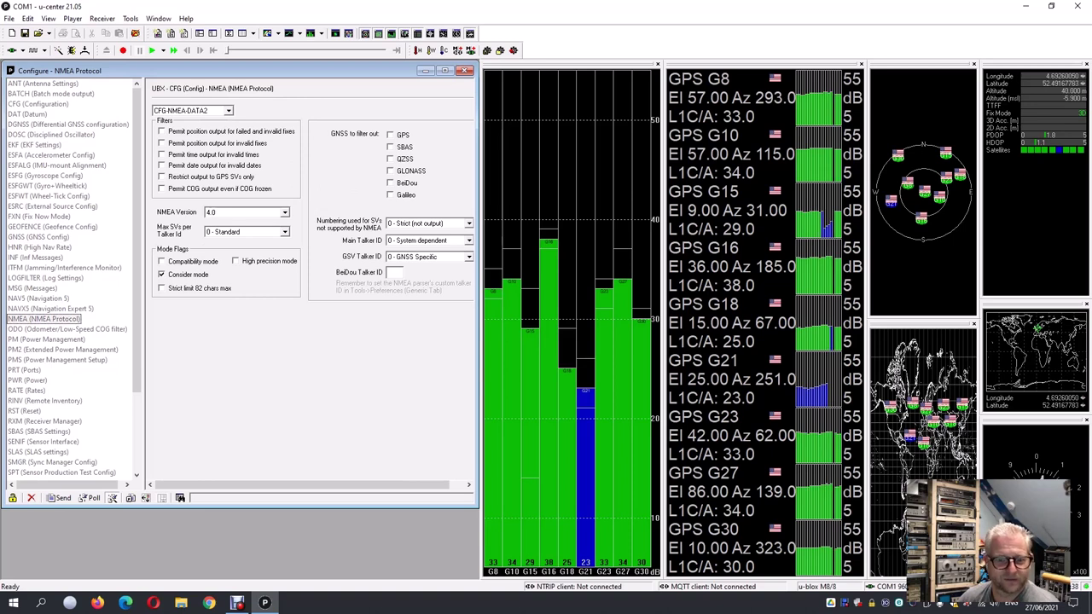
- Choose NMEA version 4.10 and send it to the receiver
left_click(256, 212)
key("Return")
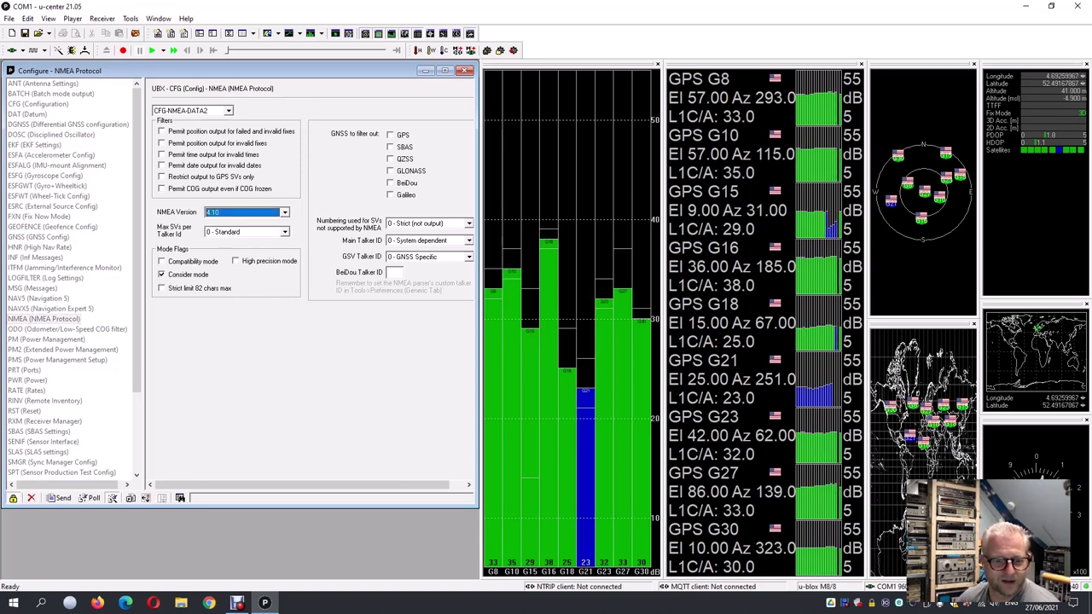
left_click(60, 497)
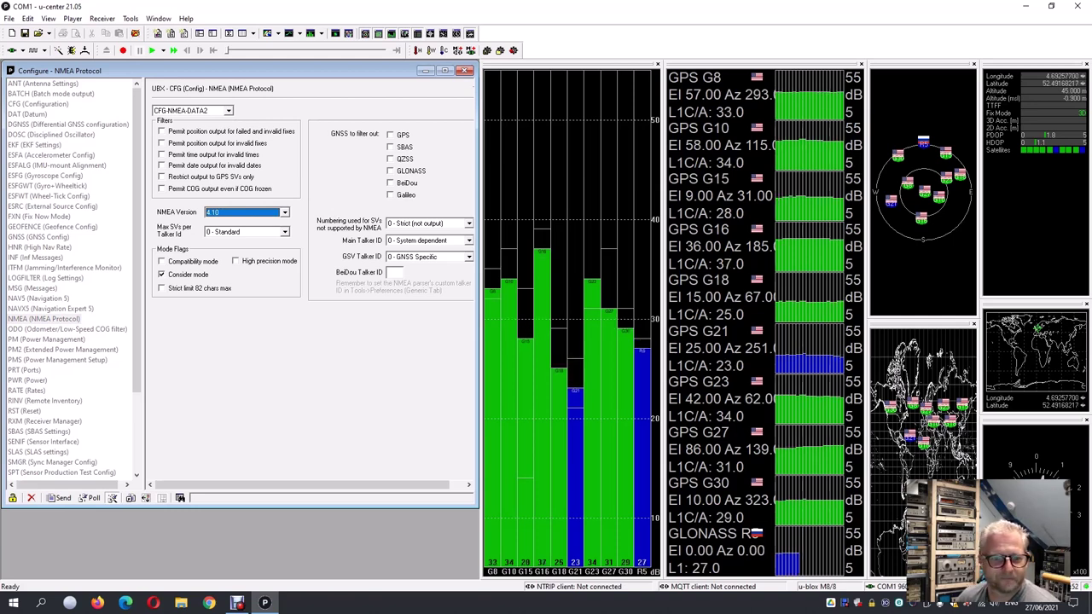
- Cycle the NMEA version through 4.11 and 4.0, leaving it set to 4.10
key("alt+Down")
key("Down")
key("Return")
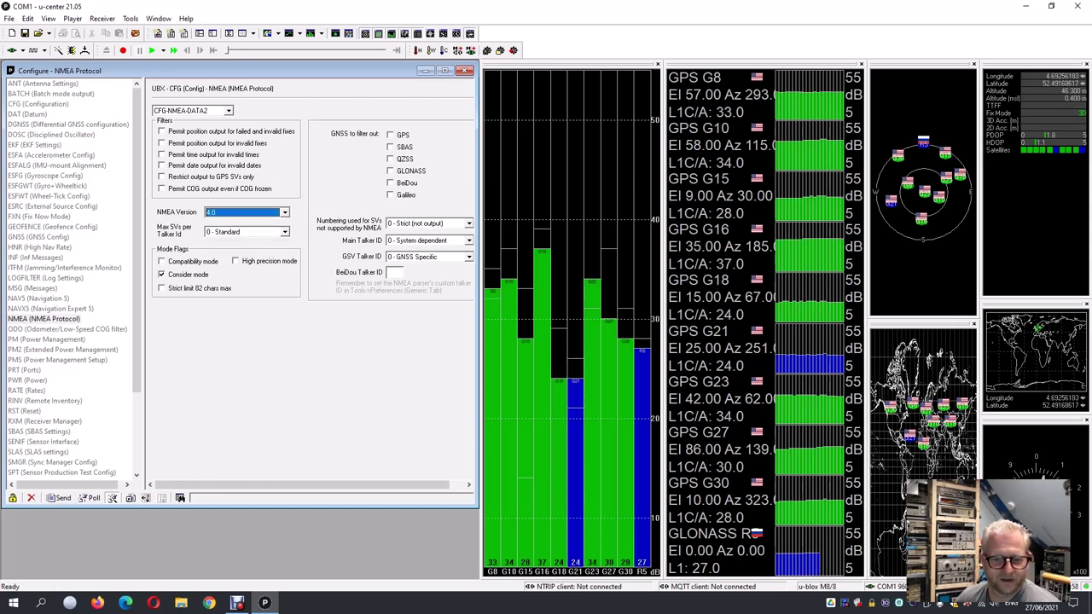
key("alt+Down")
key("Return")
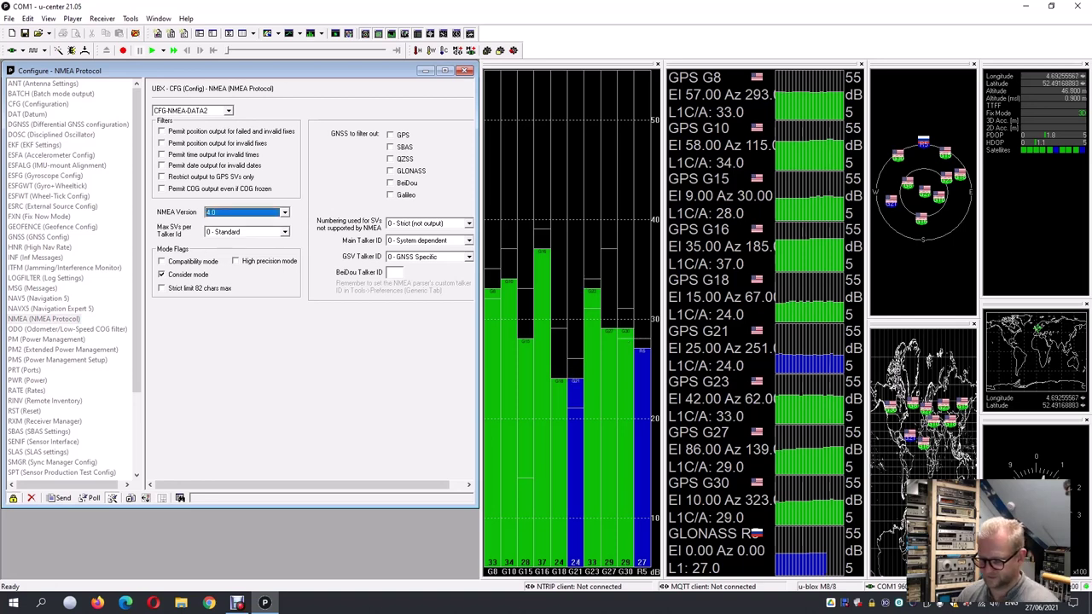
key("Down")
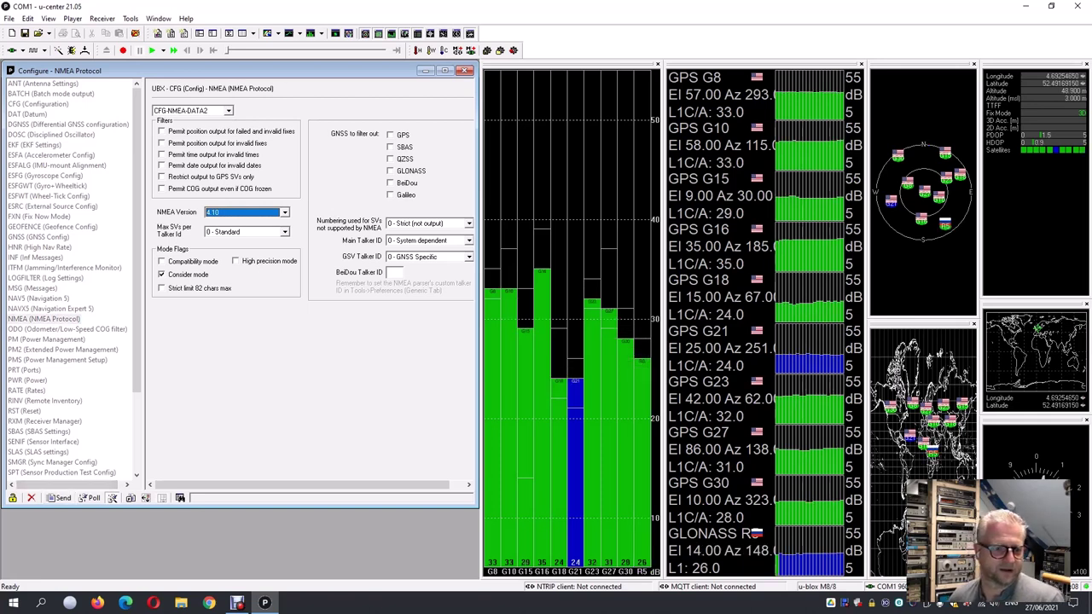
- Add I2C-EEPROM and SPI-FLASH as CFG save targets, then launch GNSS Viewer from the desktop
left_click(38, 103)
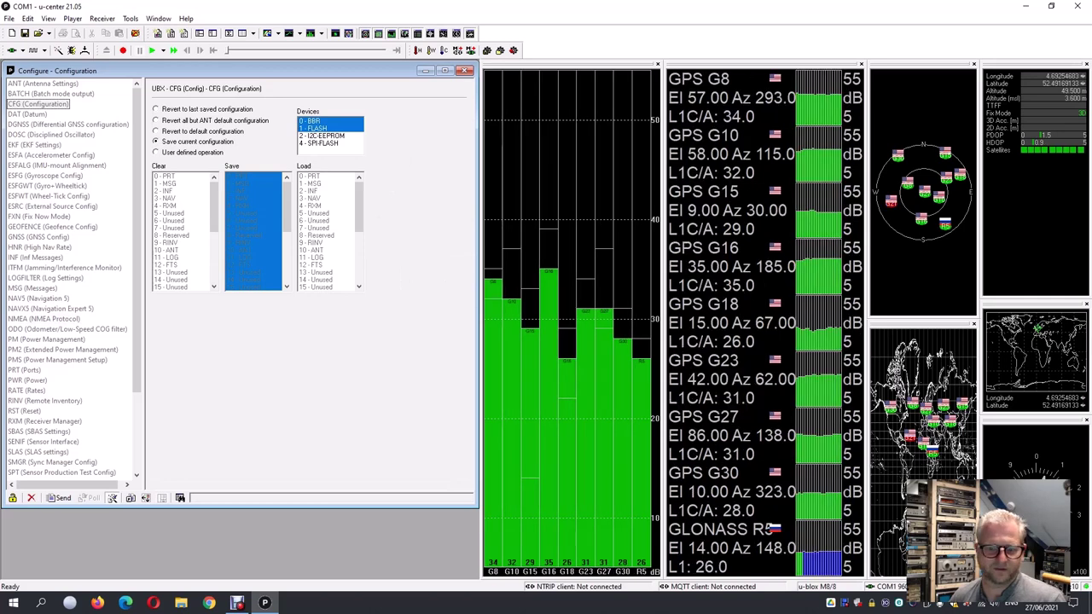
left_click(322, 135)
left_click(319, 143)
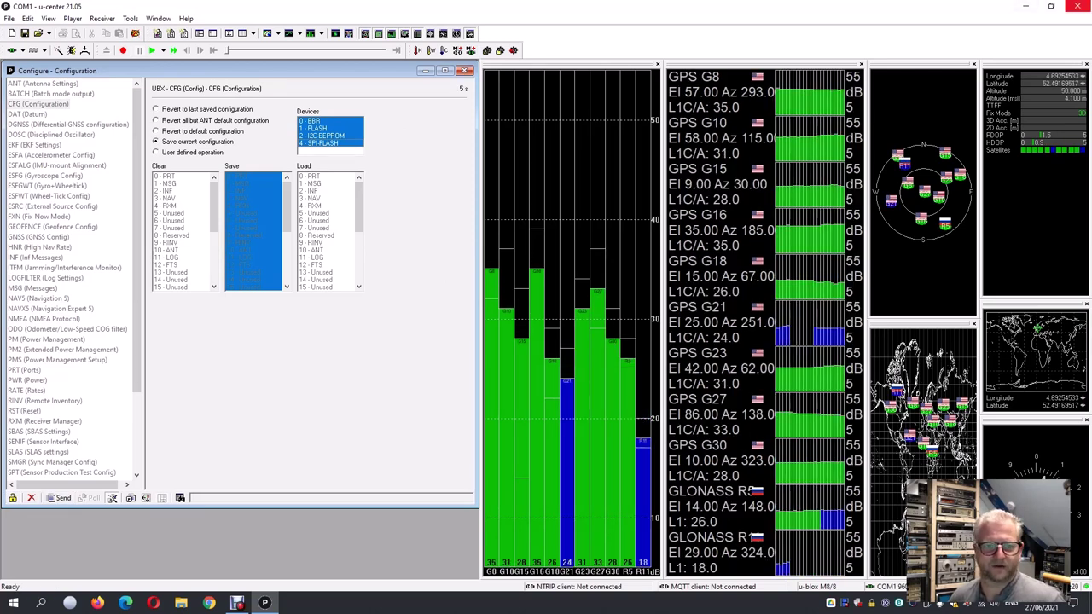
key("super+d")
double_click(64, 366)
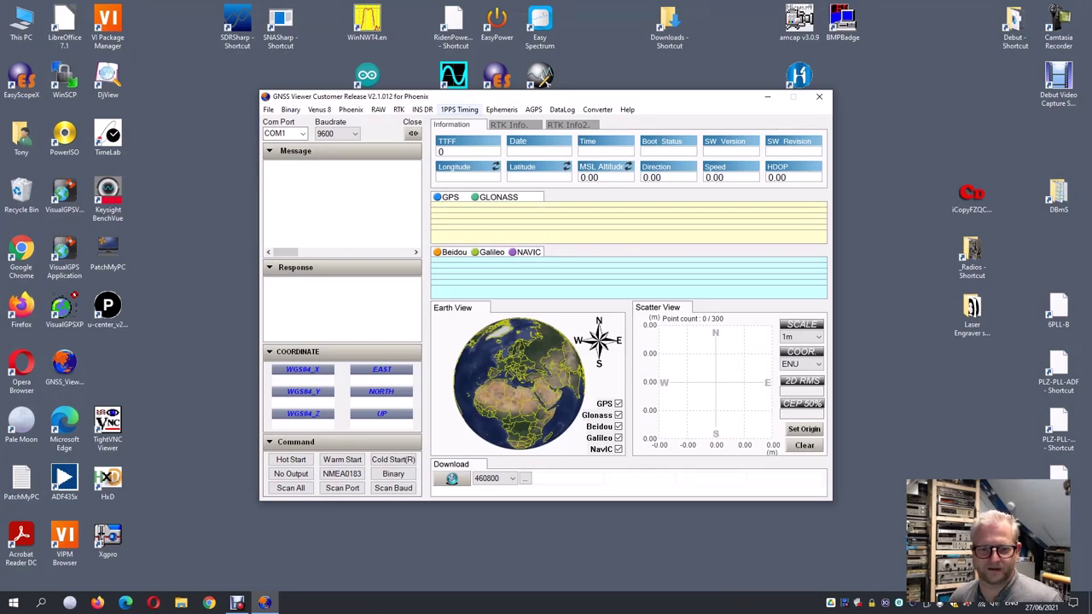
- Connect GNSS Viewer to the receiver on COM1 at 9600 baud
left_click(413, 133)
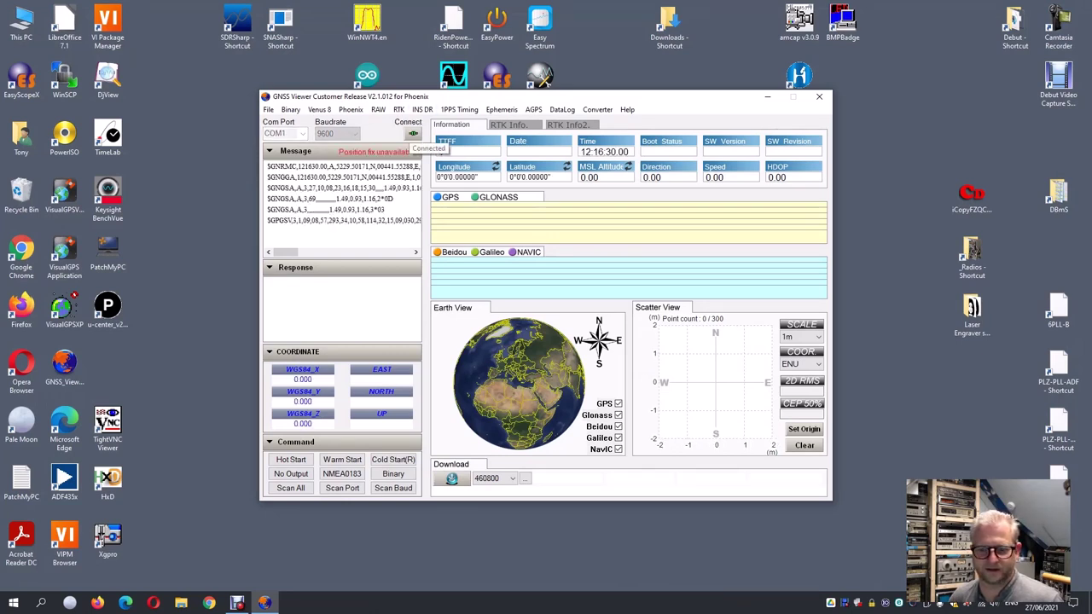